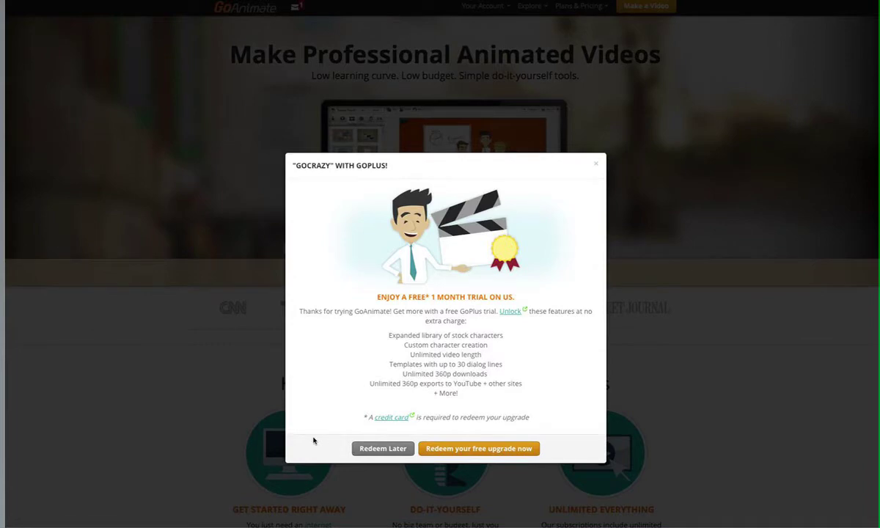
Postpone the free GoPlus upgrade offer and go to the page for making a new video.
{"action": "left_click", "coordinate": [382, 446]}
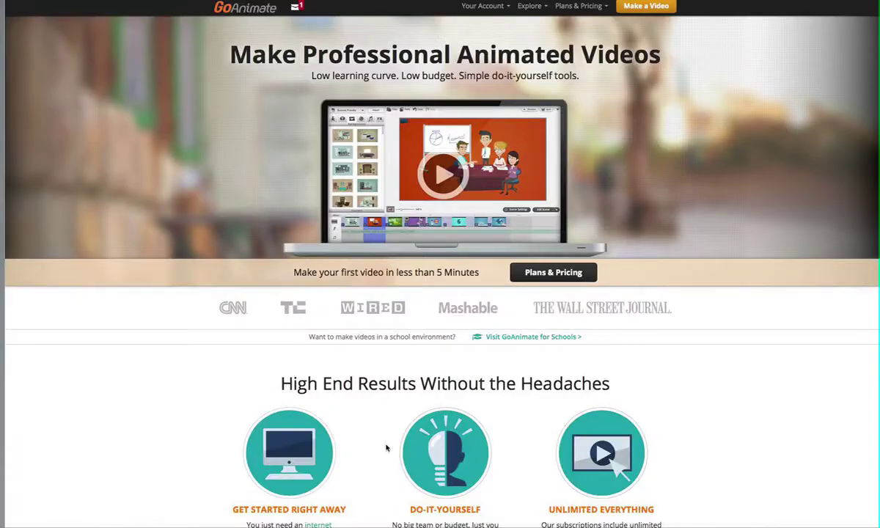
{"action": "left_click", "coordinate": [495, 9]}
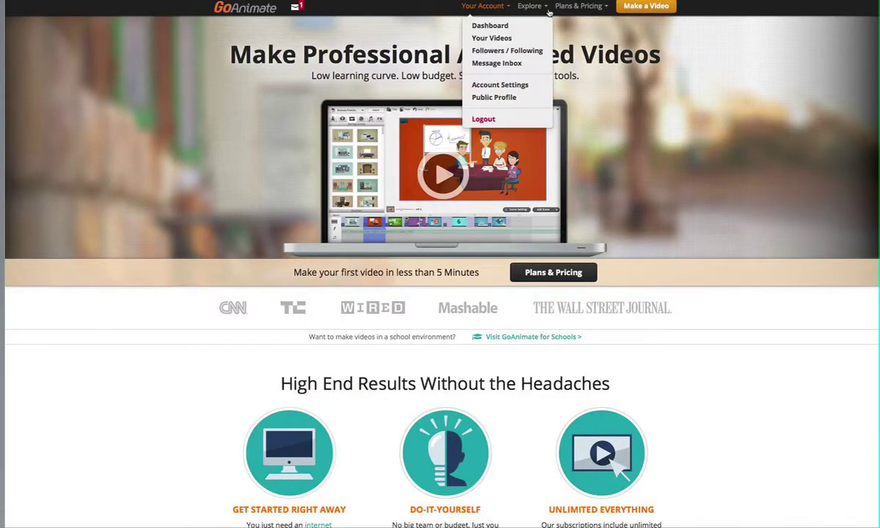
{"action": "left_click", "coordinate": [654, 11]}
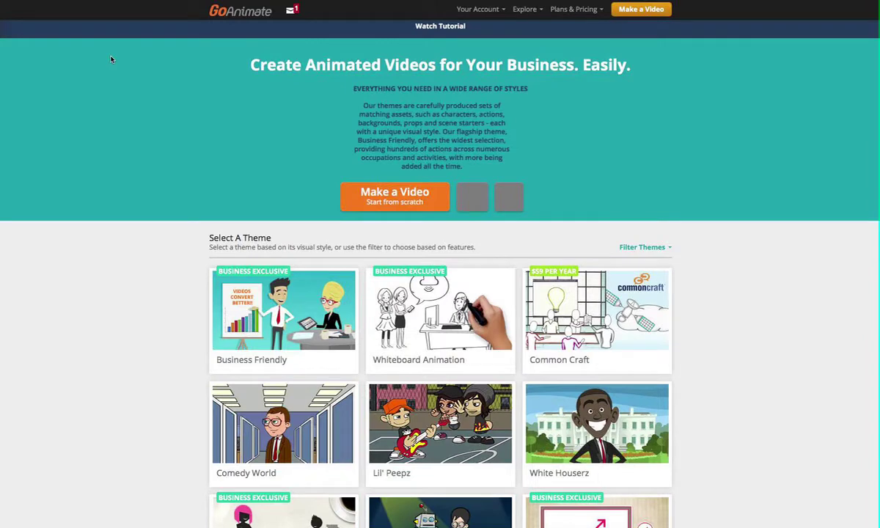
Start a new video with the Cartoon Classics theme.
{"action": "scroll", "coordinate": [111, 59], "scroll_direction": "down", "scroll_amount": 3}
{"action": "scroll", "coordinate": [440, 293], "scroll_direction": "down", "scroll_amount": 3}
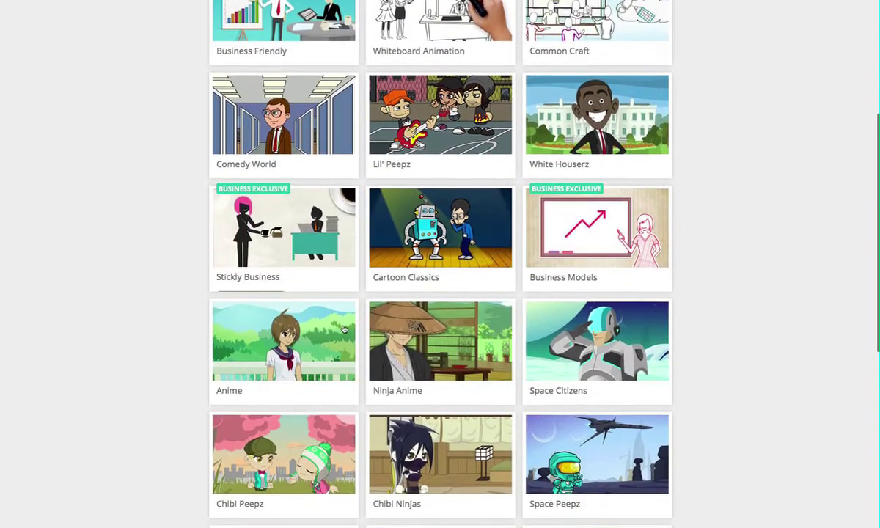
{"action": "mouse_move", "coordinate": [416, 229]}
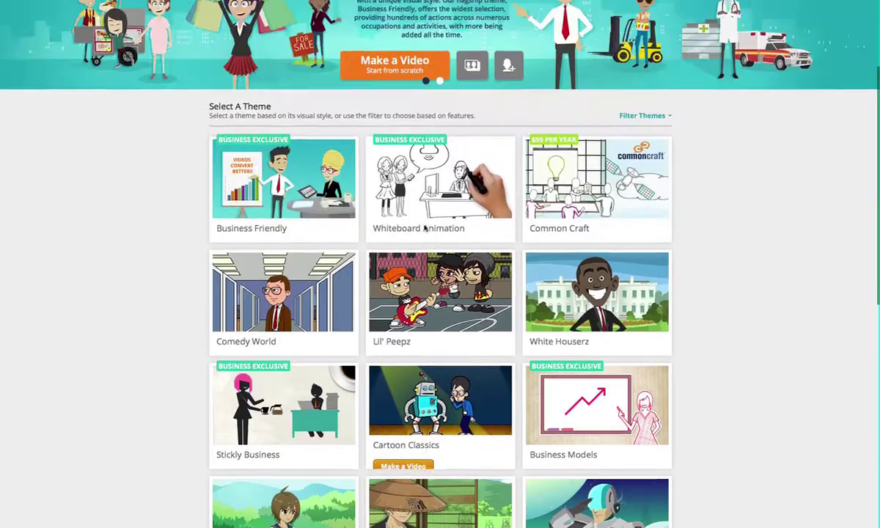
{"action": "scroll", "coordinate": [440, 264], "scroll_direction": "down", "scroll_amount": 3}
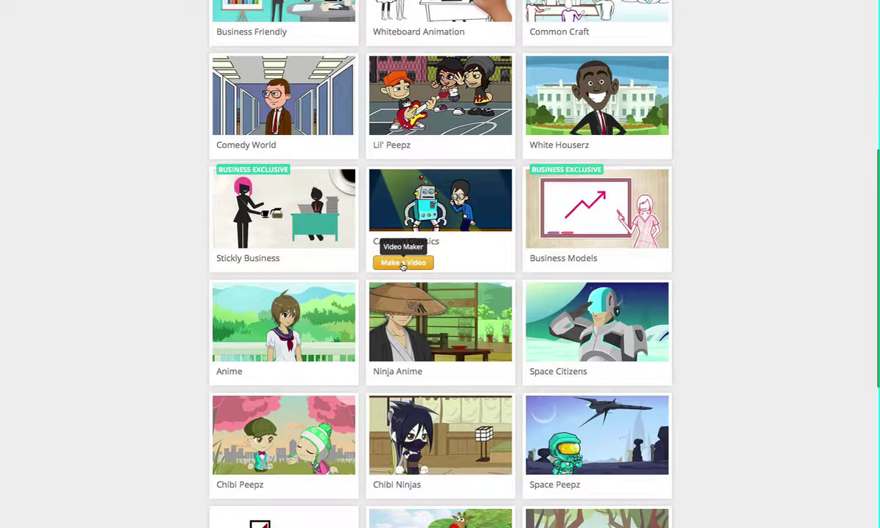
{"action": "left_click", "coordinate": [402, 263]}
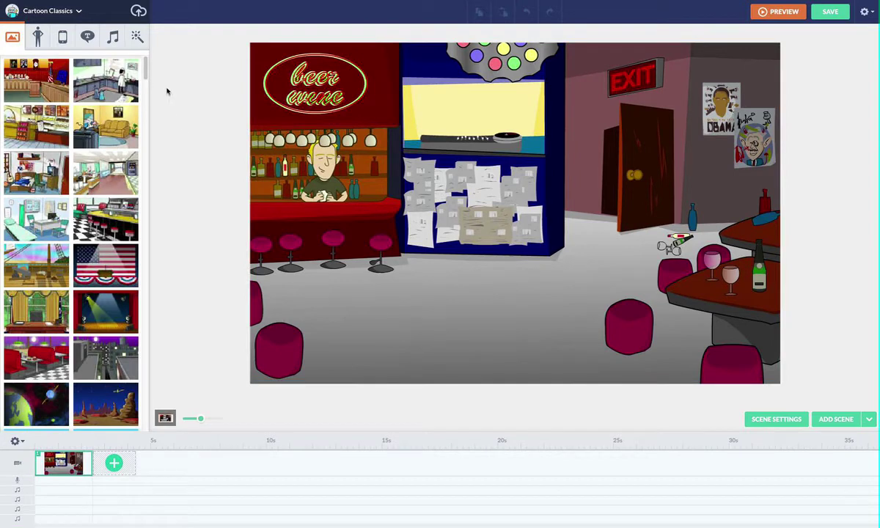
Apply the backyard background with the barbecue and parasol to the scene and delete both yellow lounge chairs.
{"action": "left_click_drag", "start_coordinate": [145, 73], "coordinate": [151, 145]}
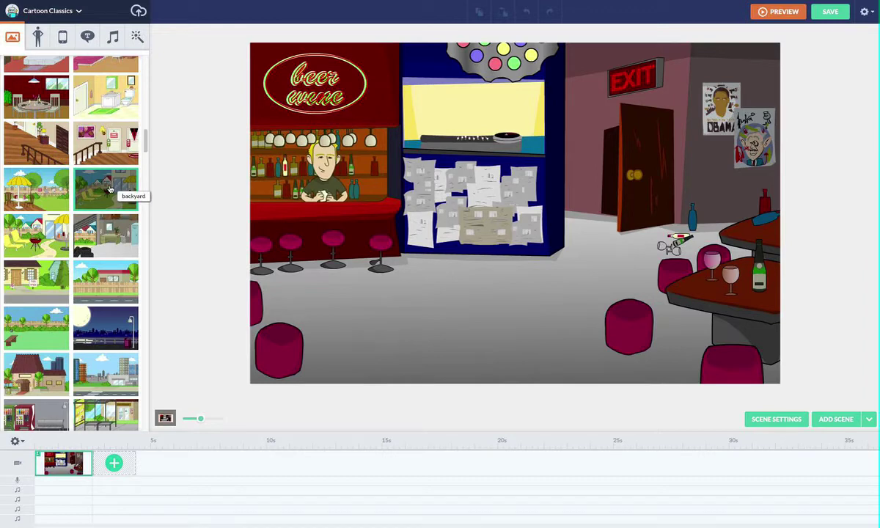
{"action": "left_click", "coordinate": [112, 184]}
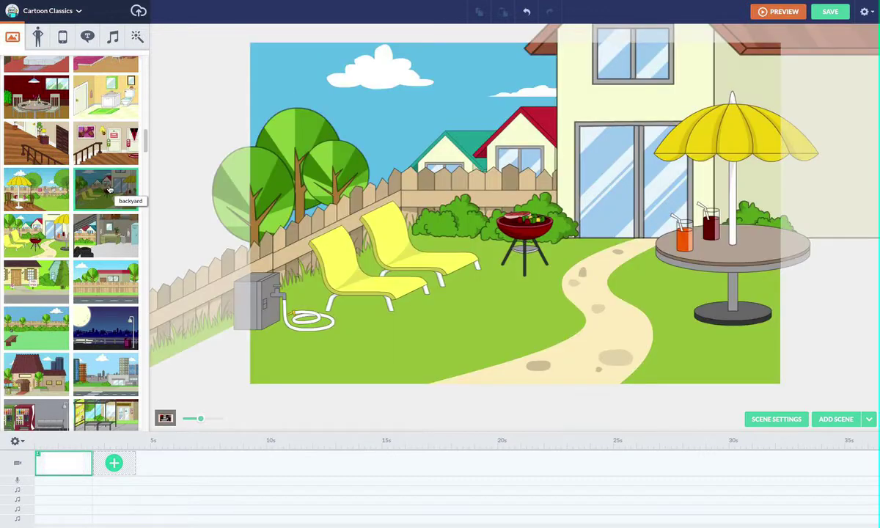
{"action": "left_click", "coordinate": [394, 247]}
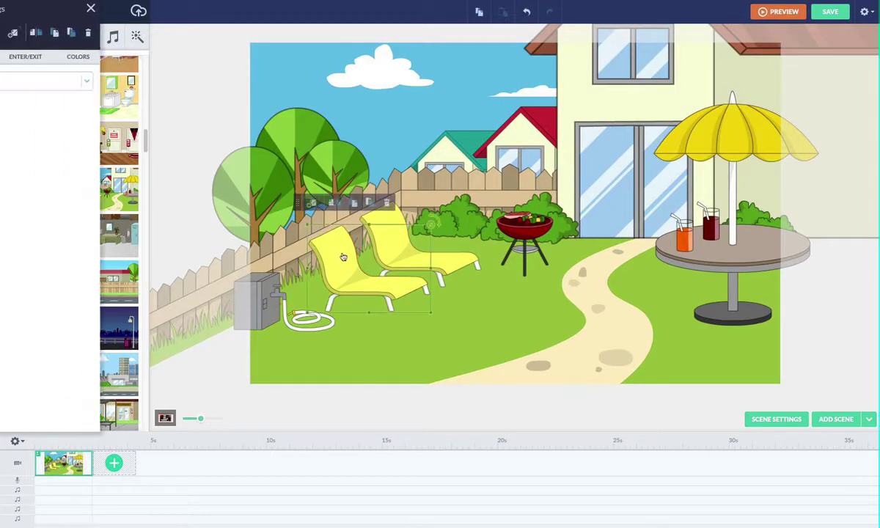
{"action": "key", "text": "Delete"}
{"action": "left_click", "coordinate": [391, 242]}
{"action": "key", "text": "Delete"}
Delete the large house and the two smaller red- and green-roofed houses from the backyard scene.
{"action": "left_click", "coordinate": [608, 98]}
{"action": "key", "text": "Delete"}
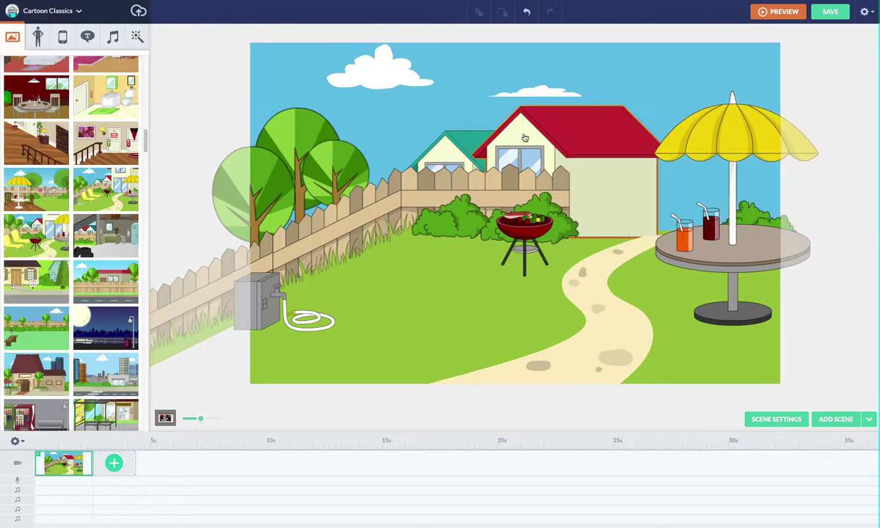
{"action": "left_click", "coordinate": [525, 137]}
{"action": "key", "text": "Delete"}
{"action": "left_click", "coordinate": [525, 140]}
{"action": "key", "text": "Delete"}
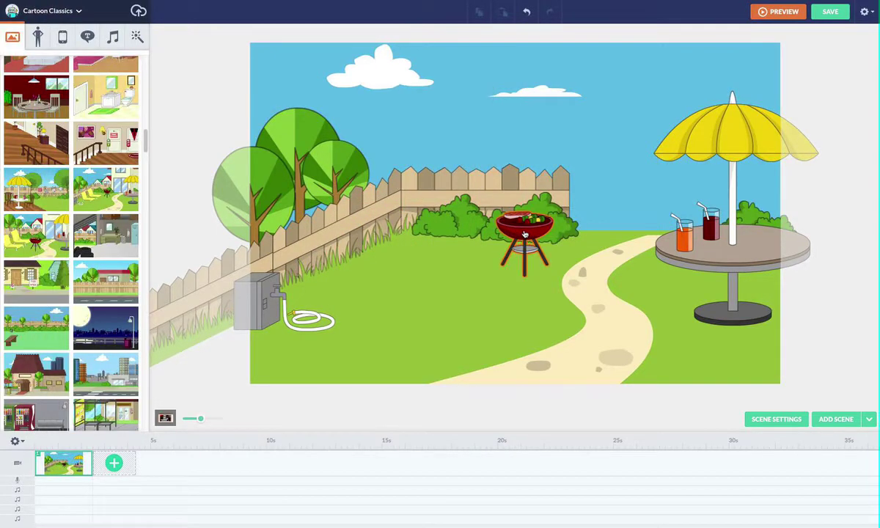
Delete the barbecue, the round table, both drinks and the yellow parasol from the scene.
{"action": "left_click", "coordinate": [525, 234]}
{"action": "key", "text": "Delete"}
{"action": "left_click", "coordinate": [709, 253]}
{"action": "key", "text": "Delete"}
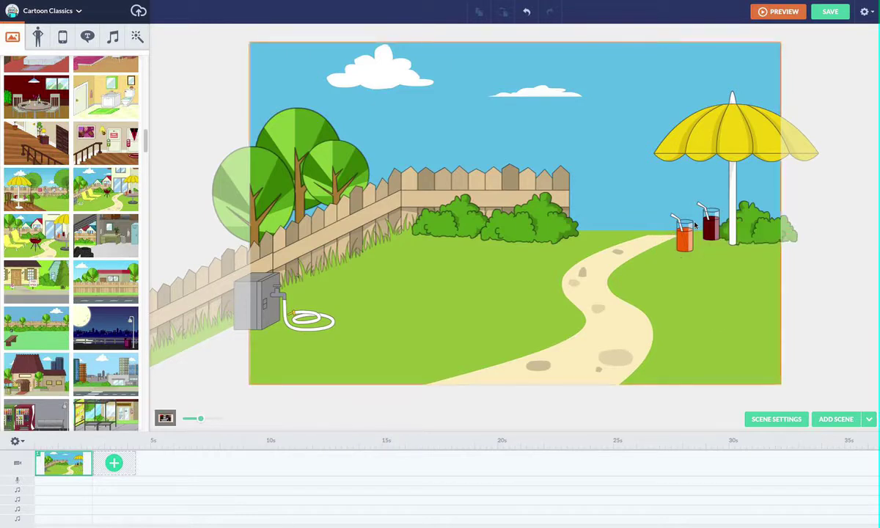
{"action": "left_click", "coordinate": [708, 228]}
{"action": "key", "text": "Delete"}
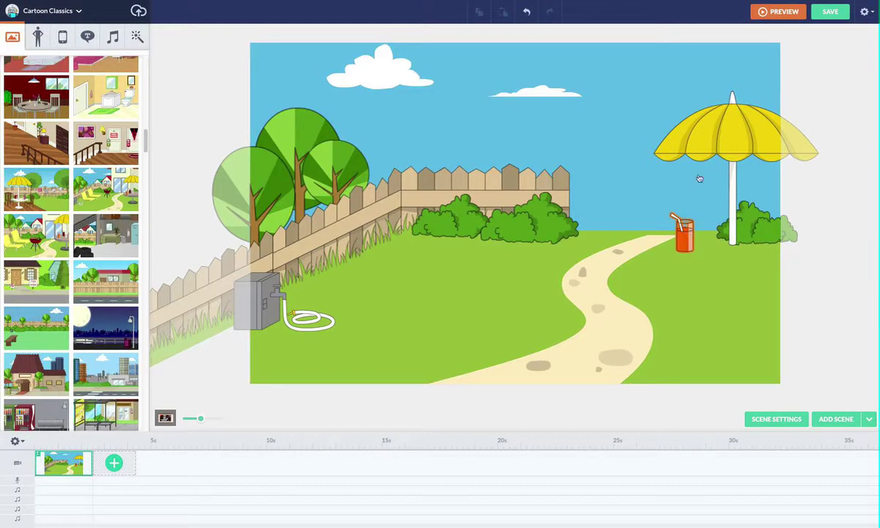
{"action": "left_click", "coordinate": [685, 233]}
{"action": "key", "text": "Delete"}
{"action": "left_click", "coordinate": [720, 147]}
{"action": "key", "text": "Delete"}
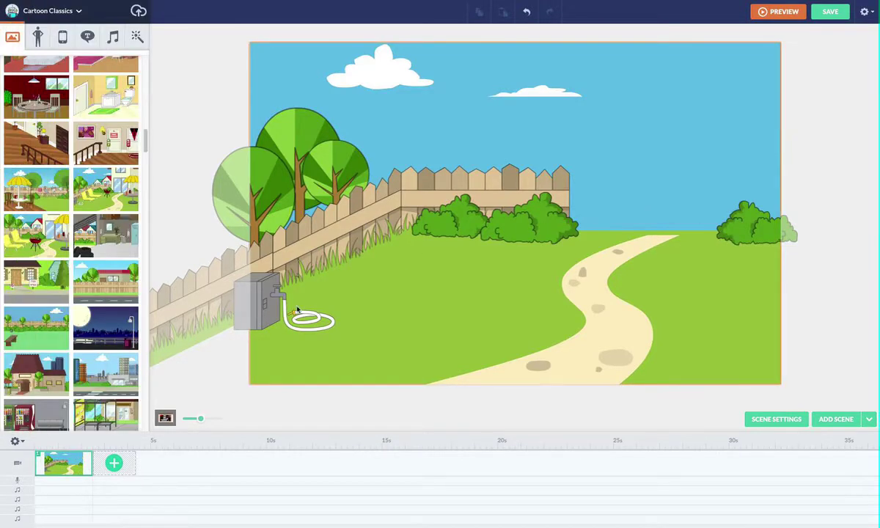
Delete the garden hose, all the wooden fence sections and the stone path from the scene.
{"action": "left_click", "coordinate": [296, 311]}
{"action": "key", "text": "Delete"}
{"action": "left_click", "coordinate": [389, 200]}
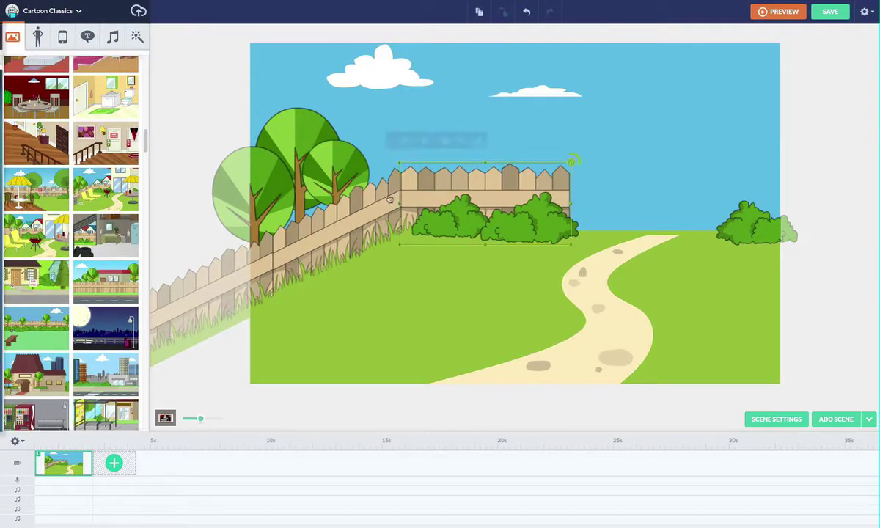
{"action": "key", "text": "Delete"}
{"action": "left_click", "coordinate": [341, 216]}
{"action": "key", "text": "Delete"}
{"action": "left_click", "coordinate": [213, 282]}
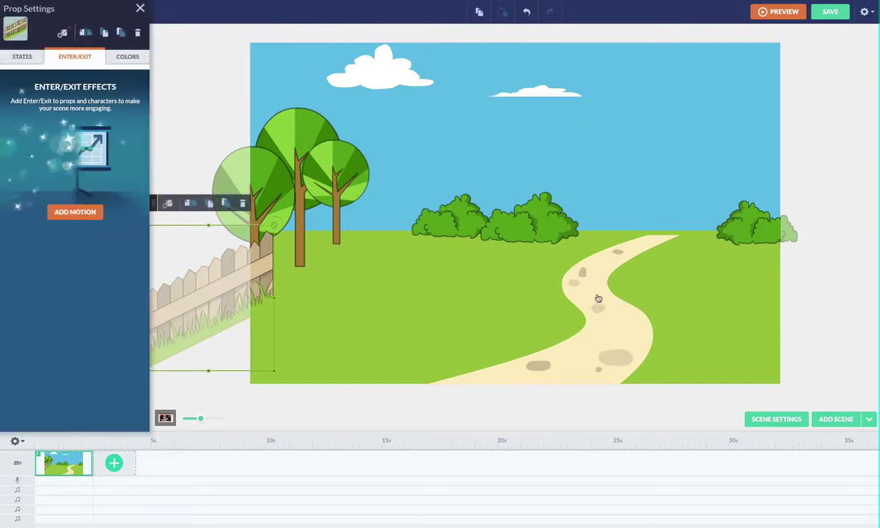
{"action": "key", "text": "Delete"}
{"action": "left_click", "coordinate": [616, 294]}
{"action": "key", "text": "Delete"}
Move the small tree to the scene's right edge and the large tree behind the central bush, deleting the middle bush and the leftover tree.
{"action": "left_click_drag", "start_coordinate": [534, 222], "coordinate": [590, 224]}
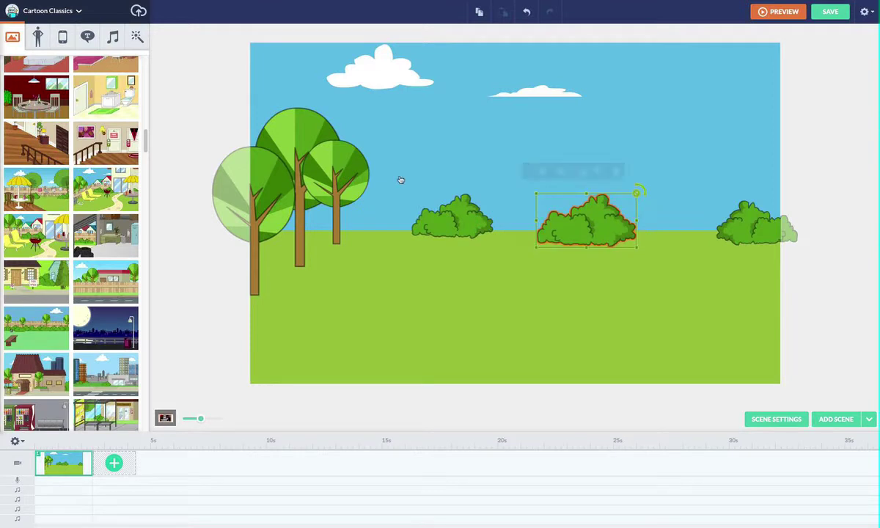
{"action": "left_click_drag", "start_coordinate": [363, 176], "coordinate": [799, 171]}
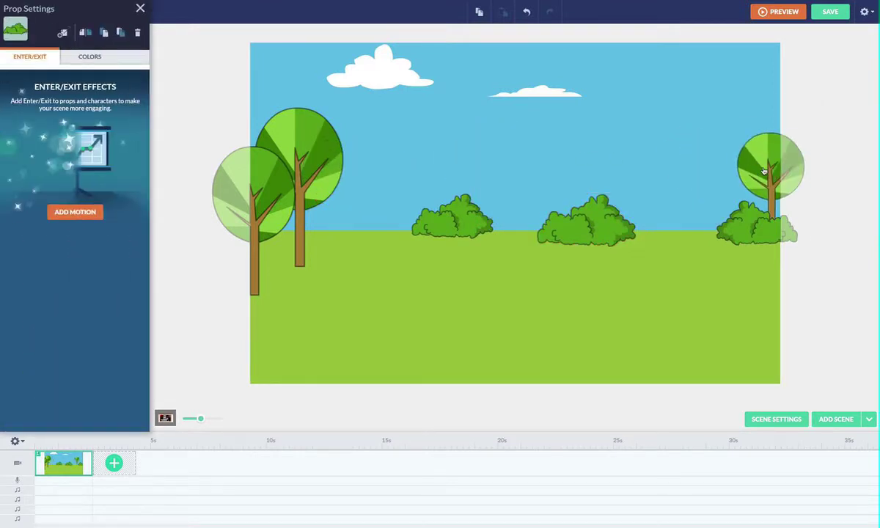
{"action": "left_click", "coordinate": [584, 222]}
{"action": "key", "text": "Delete"}
{"action": "left_click_drag", "start_coordinate": [305, 154], "coordinate": [464, 119]}
{"action": "left_click", "coordinate": [253, 191]}
{"action": "key", "text": "Delete"}
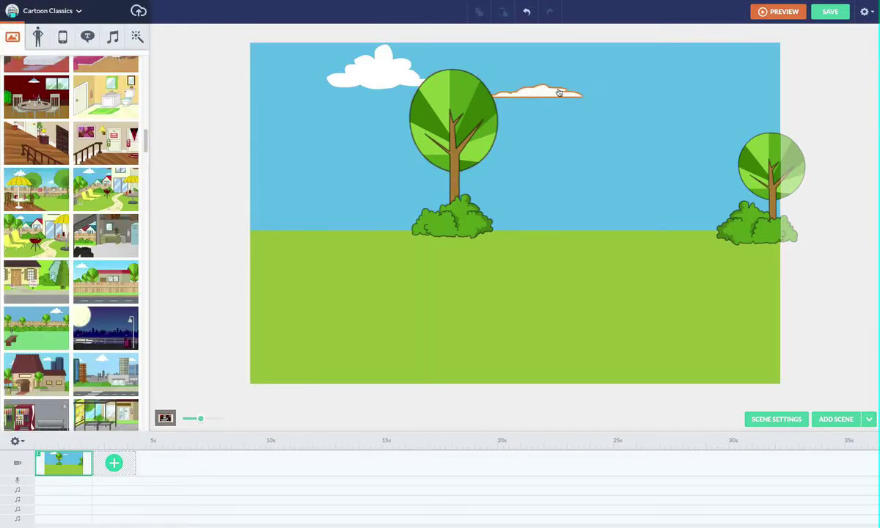
Move the flat cloud to the sky's upper right and the large cloud slightly left, and show the Cartoon Classics props.
{"action": "left_click_drag", "start_coordinate": [559, 93], "coordinate": [686, 72]}
{"action": "left_click_drag", "start_coordinate": [364, 73], "coordinate": [346, 75]}
{"action": "left_click", "coordinate": [176, 121]}
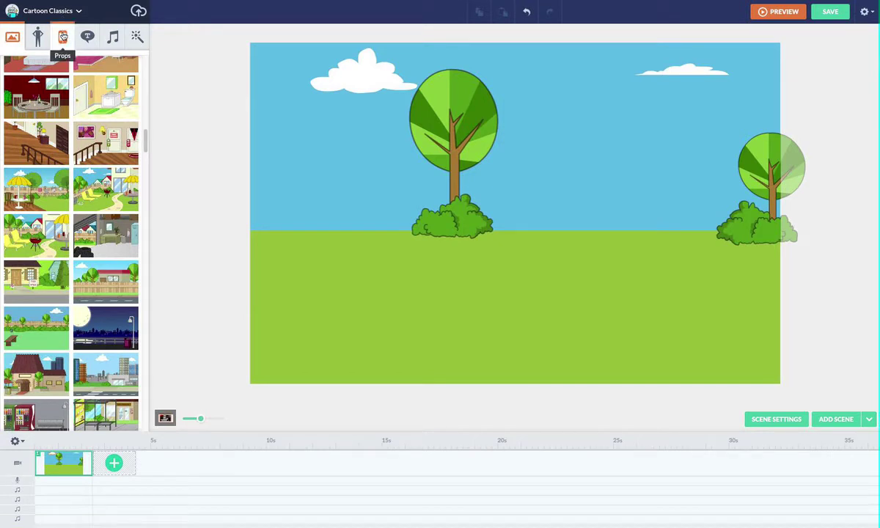
{"action": "left_click", "coordinate": [61, 35]}
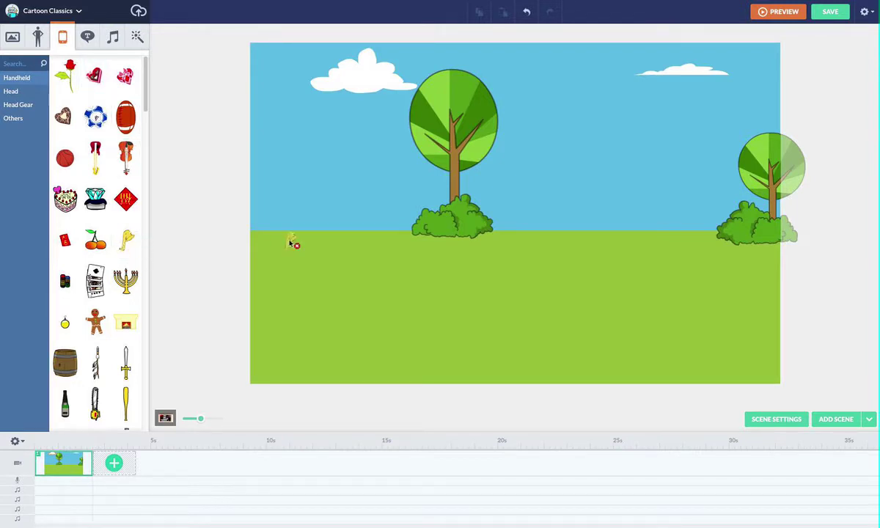
{"action": "left_click", "coordinate": [69, 79]}
{"action": "left_click", "coordinate": [528, 186]}
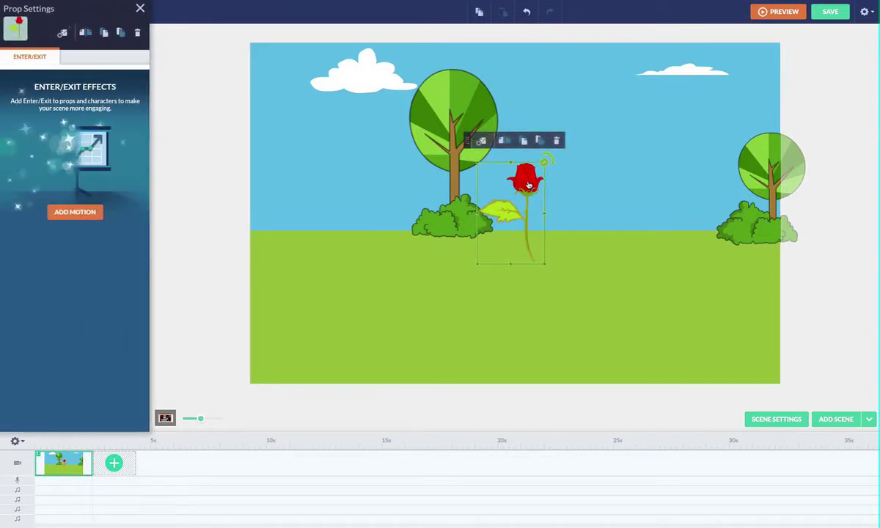
{"action": "key", "text": "Delete"}
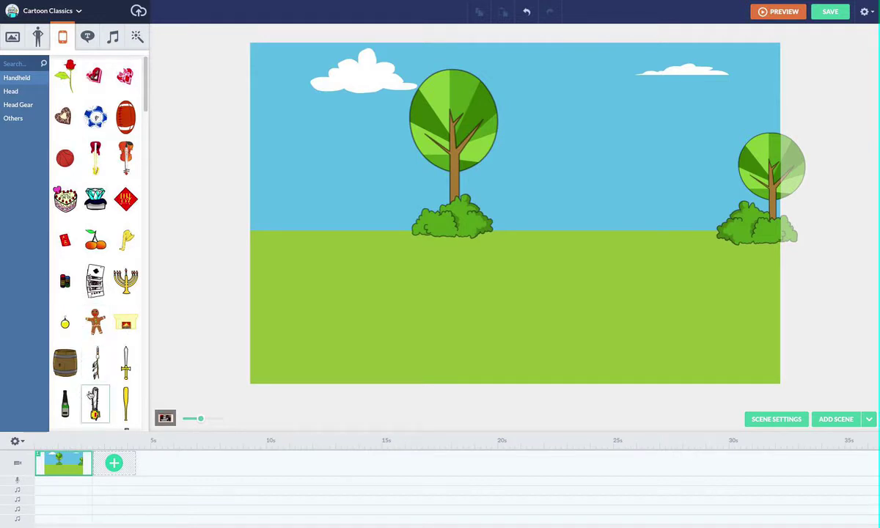
Add the bent grey pipe from the handheld props, enlarge and widen it, and place it on the grass near the central bush.
{"action": "left_click_drag", "start_coordinate": [144, 101], "coordinate": [149, 146]}
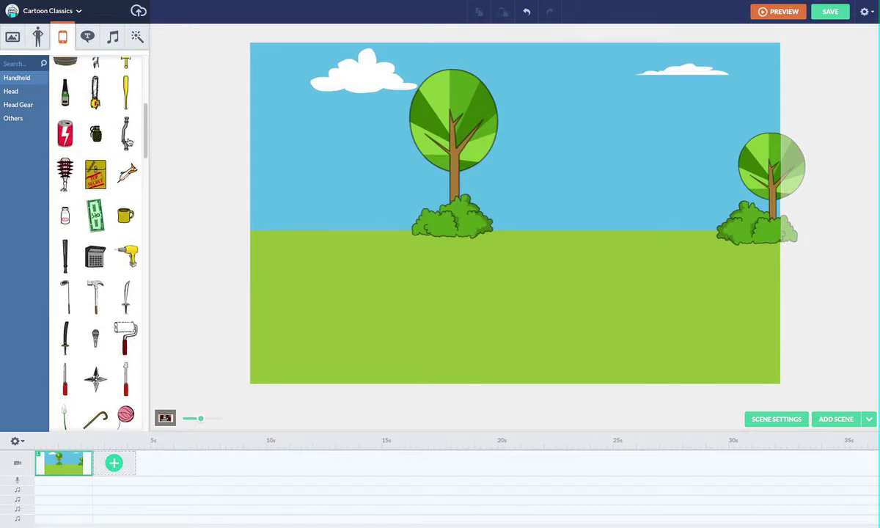
{"action": "left_click", "coordinate": [128, 141]}
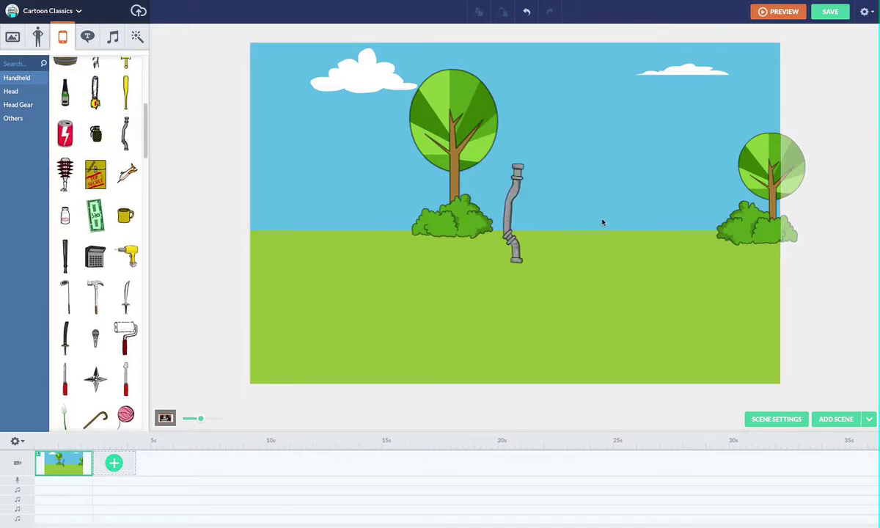
{"action": "left_click", "coordinate": [512, 216]}
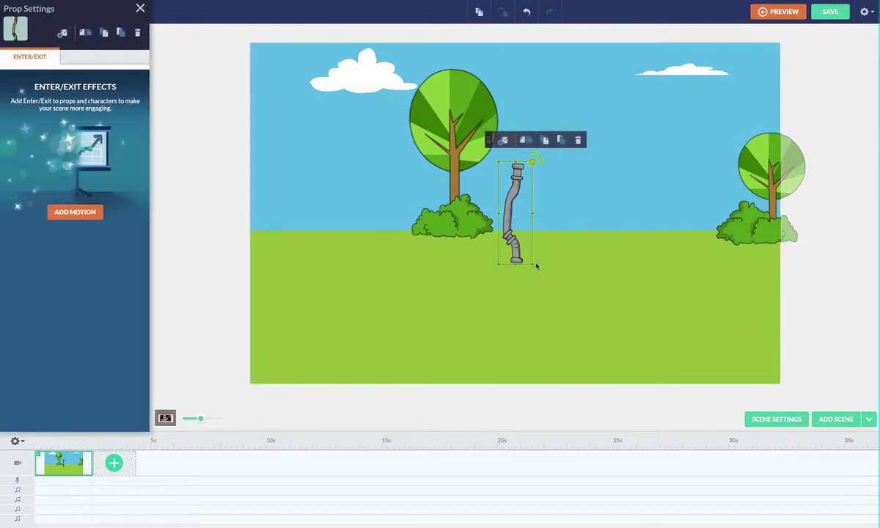
{"action": "left_click_drag", "start_coordinate": [532, 266], "coordinate": [548, 288]}
{"action": "left_click_drag", "start_coordinate": [536, 214], "coordinate": [565, 212]}
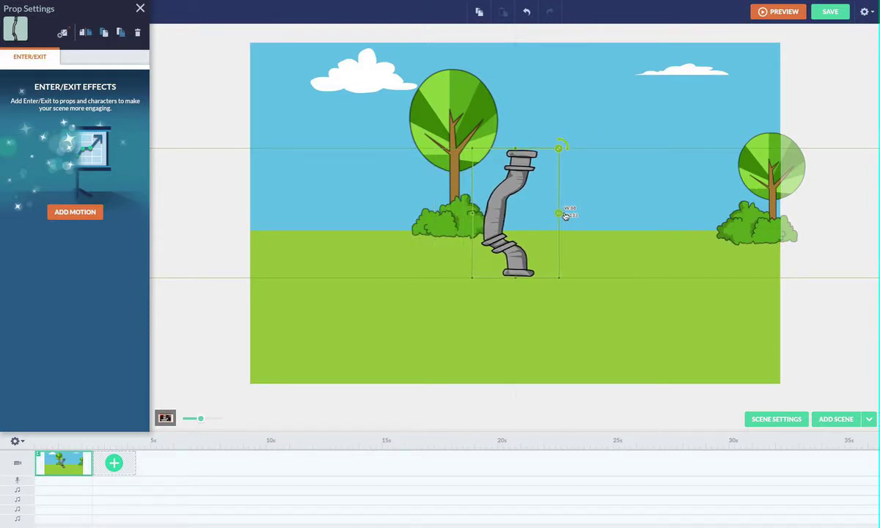
{"action": "left_click_drag", "start_coordinate": [501, 237], "coordinate": [490, 288]}
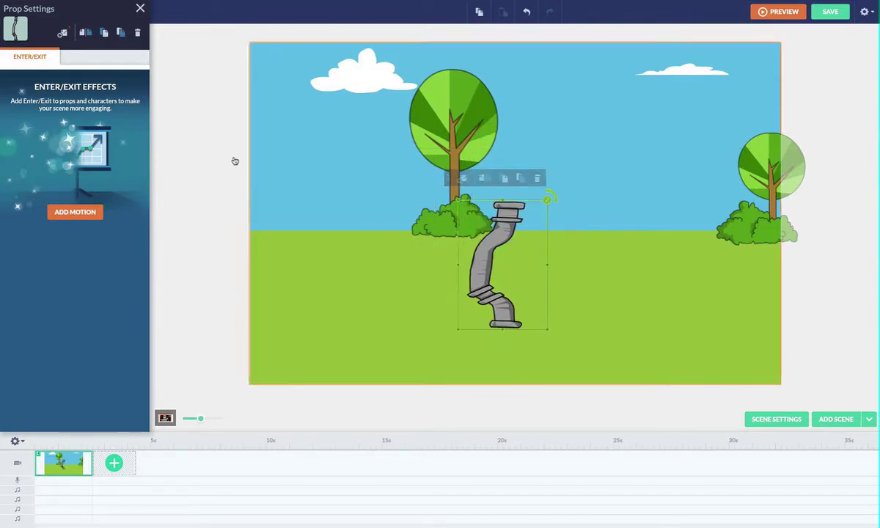
{"action": "left_click", "coordinate": [236, 162]}
Switch the asset source from Cartoon Classics to Your Library and show its uploaded props.
{"action": "left_click", "coordinate": [76, 11]}
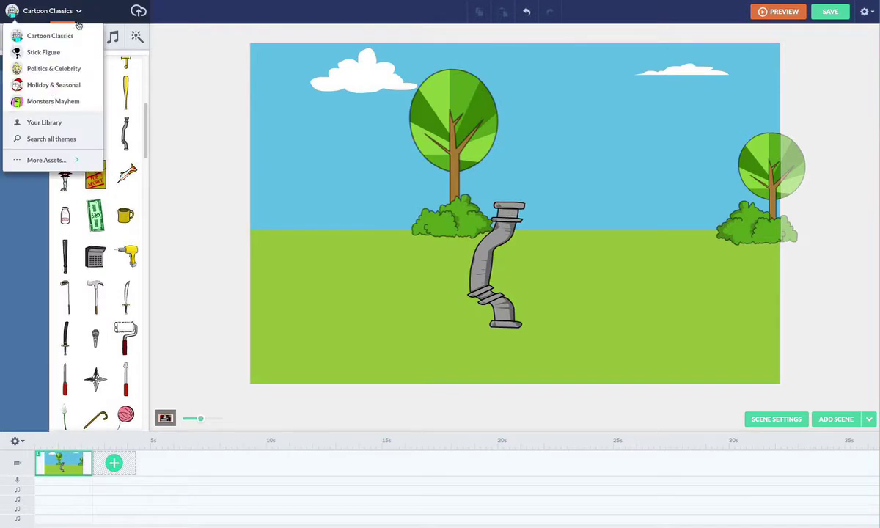
{"action": "left_click", "coordinate": [49, 120]}
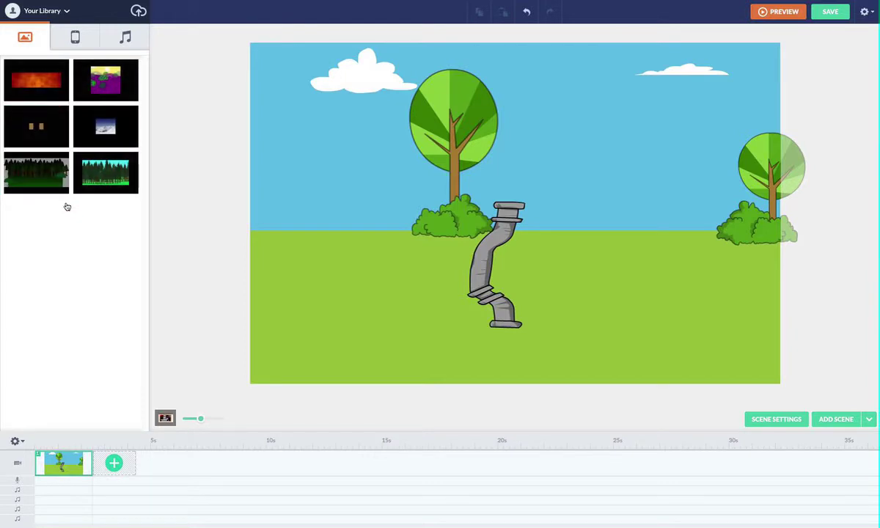
{"action": "left_click", "coordinate": [86, 38]}
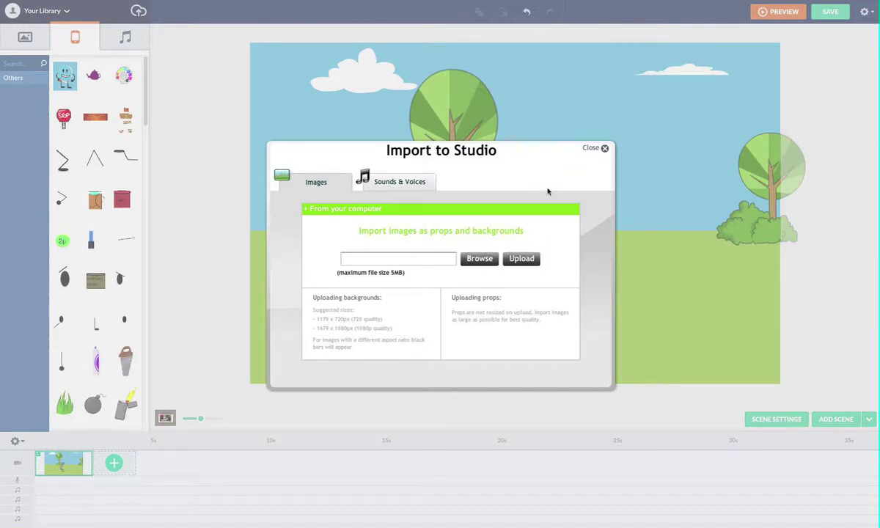
Review the Import to Studio options for images and sounds, and look through the uploaded props in Your Library.
{"action": "left_click", "coordinate": [322, 181]}
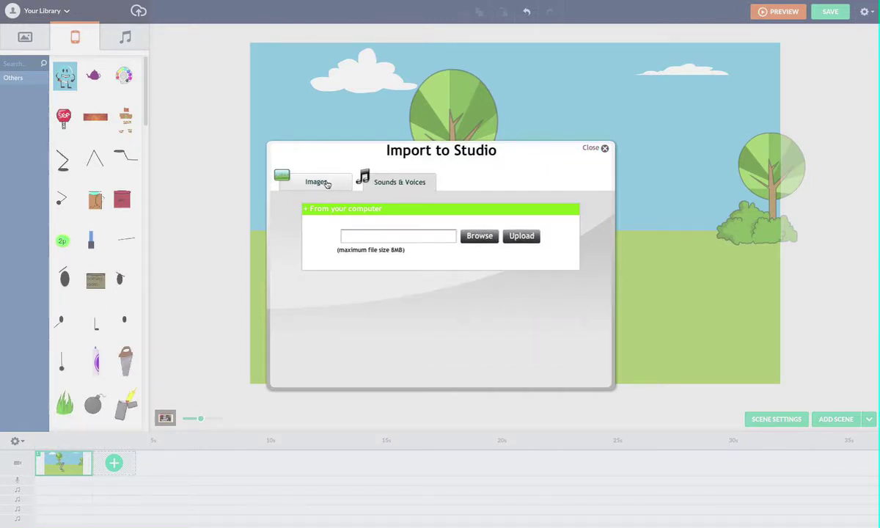
{"action": "left_click", "coordinate": [604, 149]}
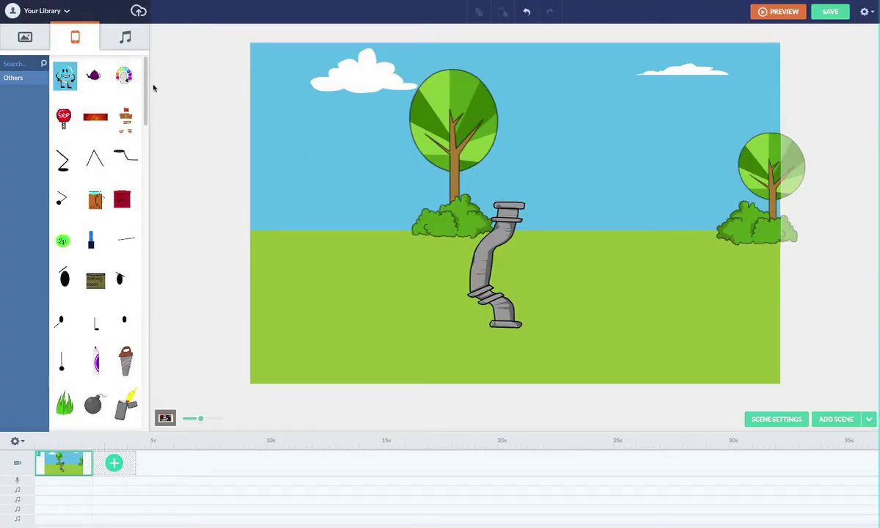
{"action": "scroll", "coordinate": [149, 88], "scroll_direction": "down", "scroll_amount": 5}
{"action": "left_click_drag", "start_coordinate": [149, 162], "coordinate": [149, 83]}
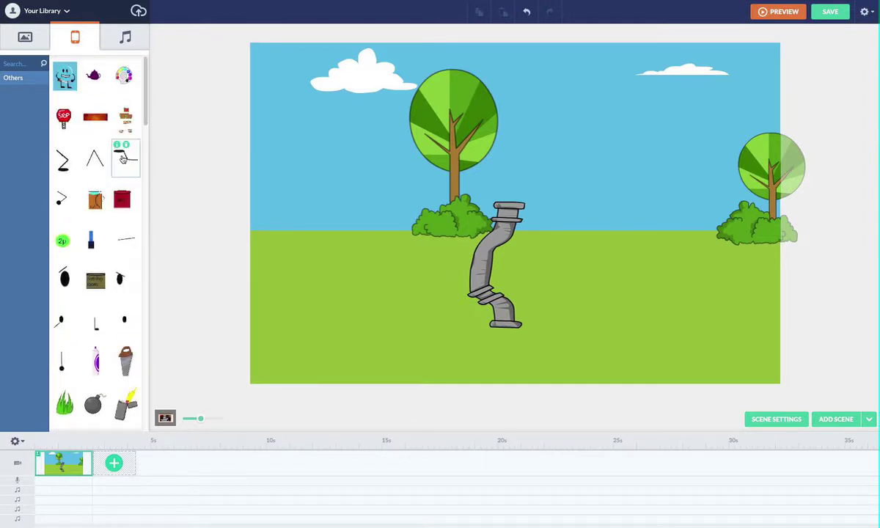
{"action": "left_click", "coordinate": [124, 119]}
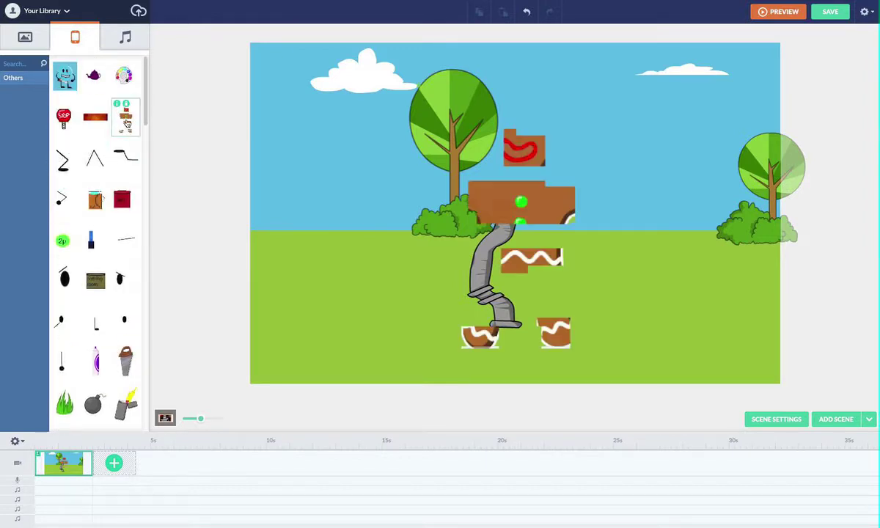
{"action": "left_click", "coordinate": [510, 211]}
{"action": "key", "text": "Delete"}
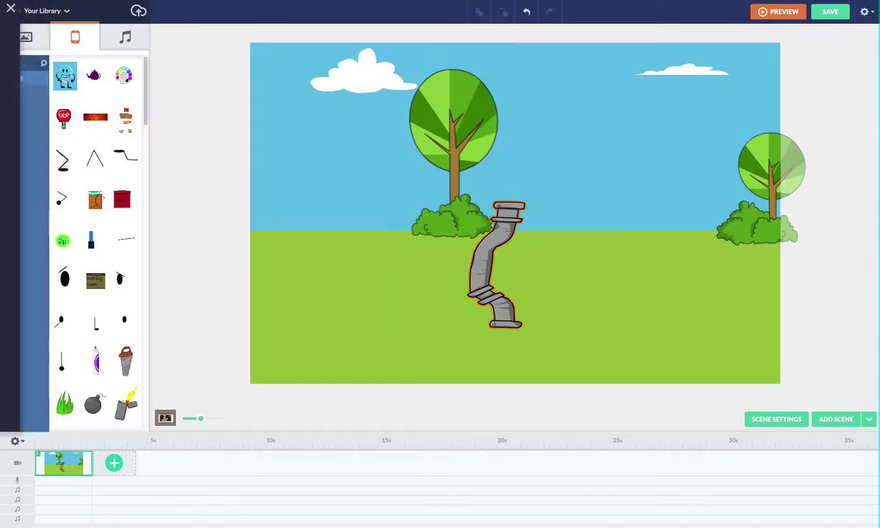
Add two black oval props from Your Library, shrink them, and place them side by side on the pipe's head as eyes.
{"action": "left_click_drag", "start_coordinate": [144, 100], "coordinate": [147, 237]}
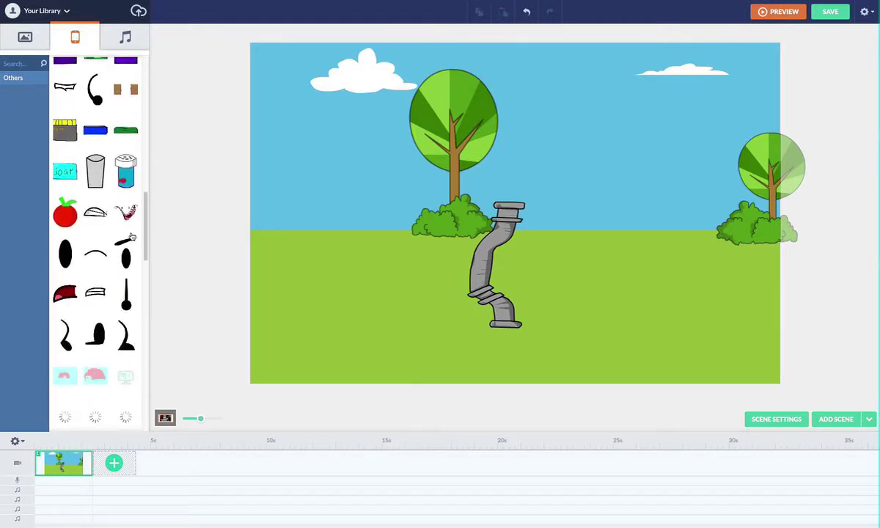
{"action": "left_click", "coordinate": [65, 255]}
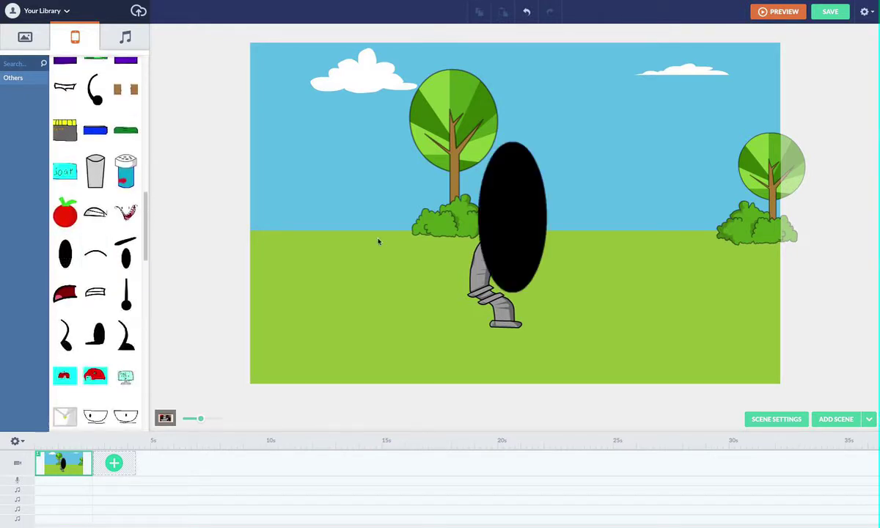
{"action": "left_click", "coordinate": [528, 229]}
{"action": "left_click_drag", "start_coordinate": [563, 304], "coordinate": [514, 228]}
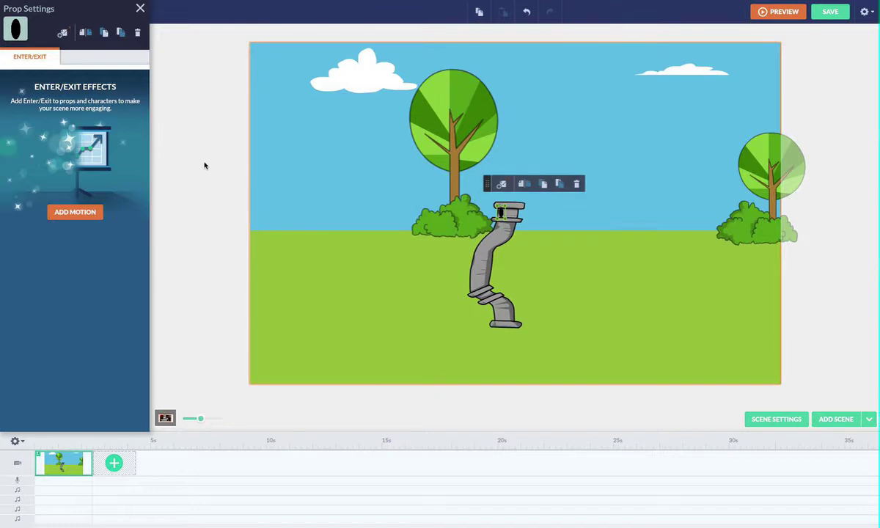
{"action": "left_click", "coordinate": [205, 163]}
{"action": "left_click", "coordinate": [58, 258]}
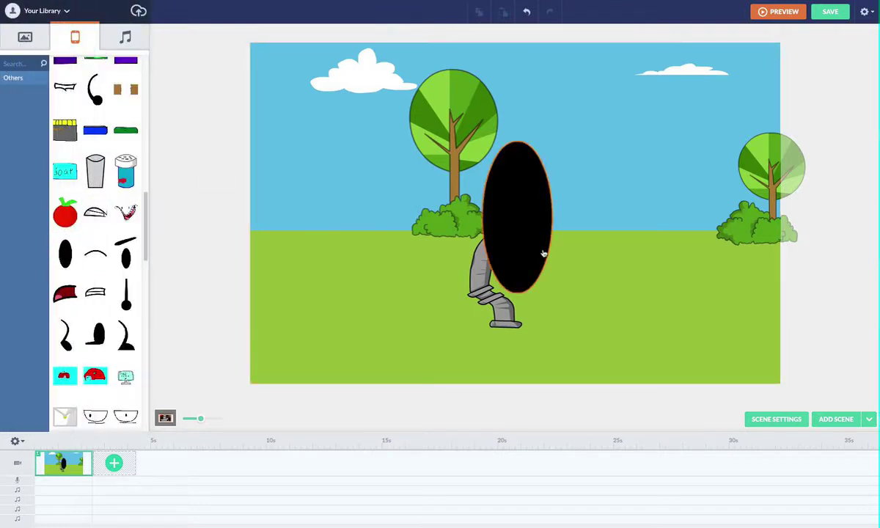
{"action": "left_click", "coordinate": [544, 253]}
{"action": "left_click_drag", "start_coordinate": [564, 299], "coordinate": [517, 226]}
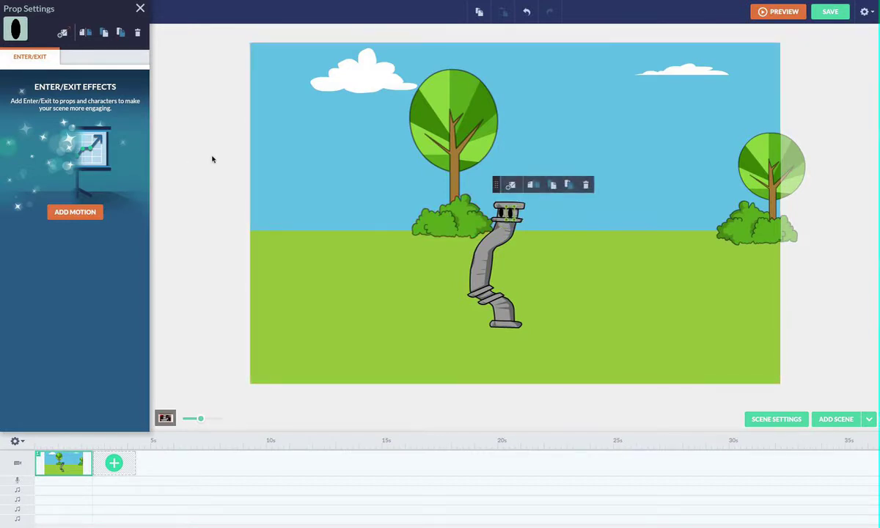
{"action": "left_click", "coordinate": [154, 222]}
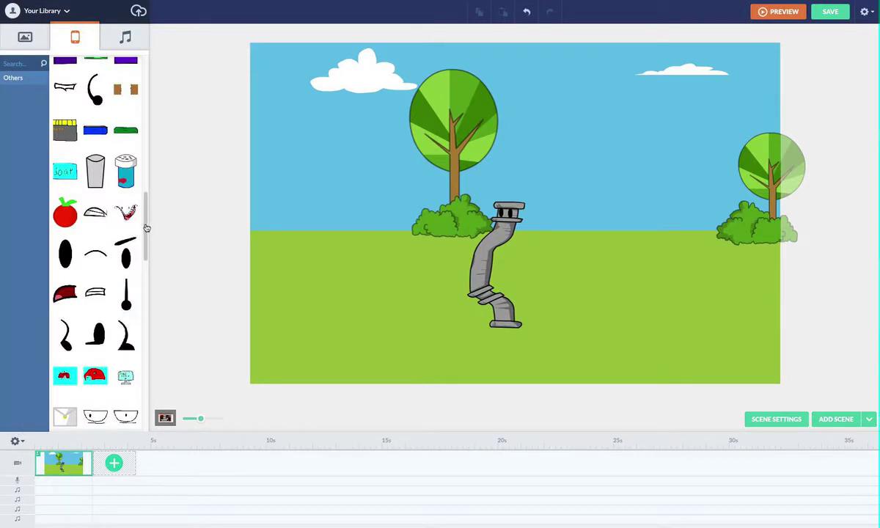
Add the straight leg prop, shrink it, and place it upright under the left part of the pipe's base.
{"action": "left_click_drag", "start_coordinate": [147, 228], "coordinate": [152, 316]}
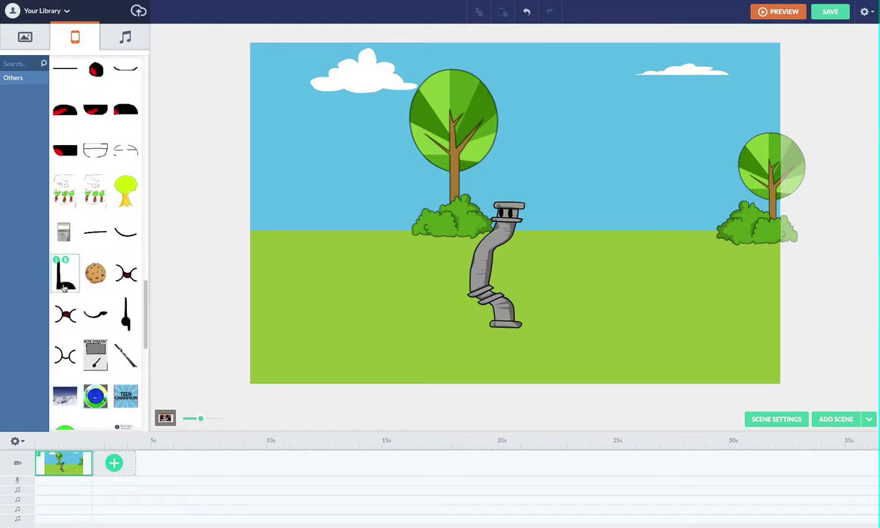
{"action": "left_click_drag", "start_coordinate": [66, 287], "coordinate": [448, 288]}
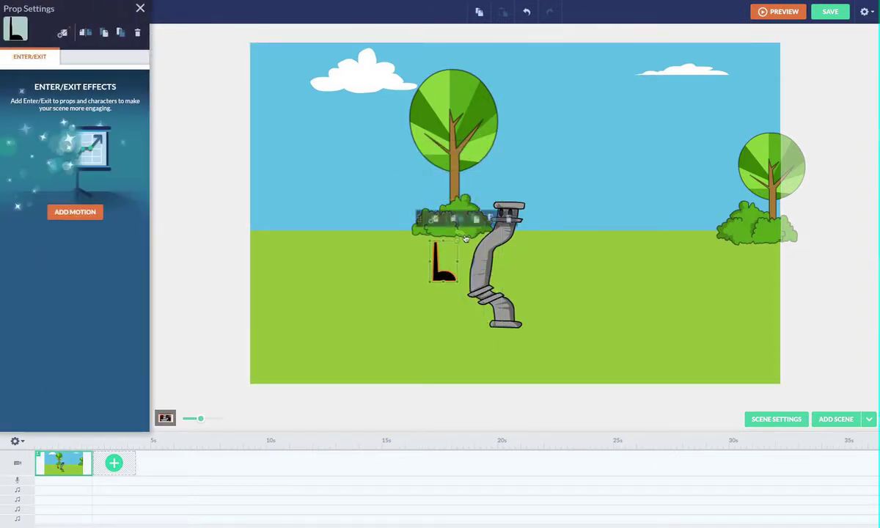
{"action": "left_click_drag", "start_coordinate": [467, 239], "coordinate": [471, 243]}
{"action": "left_click_drag", "start_coordinate": [444, 271], "coordinate": [482, 335]}
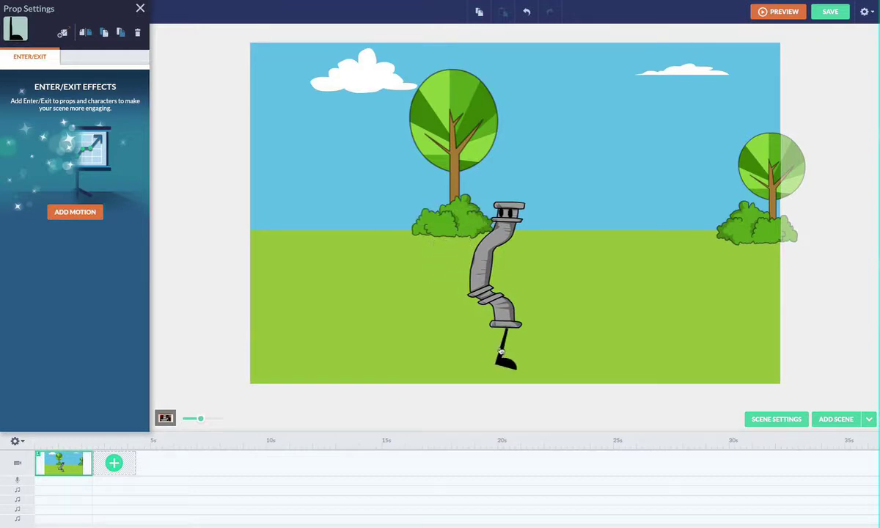
{"action": "left_click", "coordinate": [511, 357]}
{"action": "left_click_drag", "start_coordinate": [506, 365], "coordinate": [507, 369]}
{"action": "left_click_drag", "start_coordinate": [519, 327], "coordinate": [495, 341]}
{"action": "left_click", "coordinate": [197, 249]}
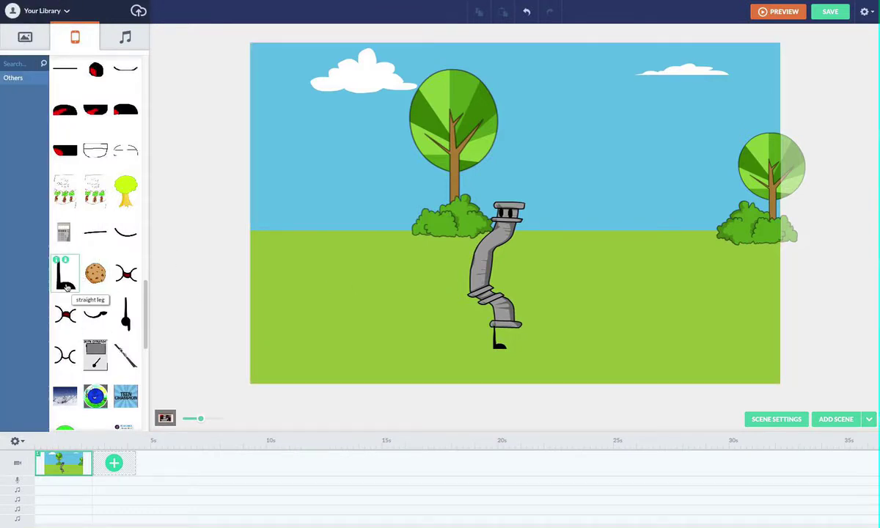
Add a second straight leg, shrink it to match the first, and place it under the right part of the pipe's base.
{"action": "left_click", "coordinate": [66, 288]}
{"action": "left_click", "coordinate": [533, 333]}
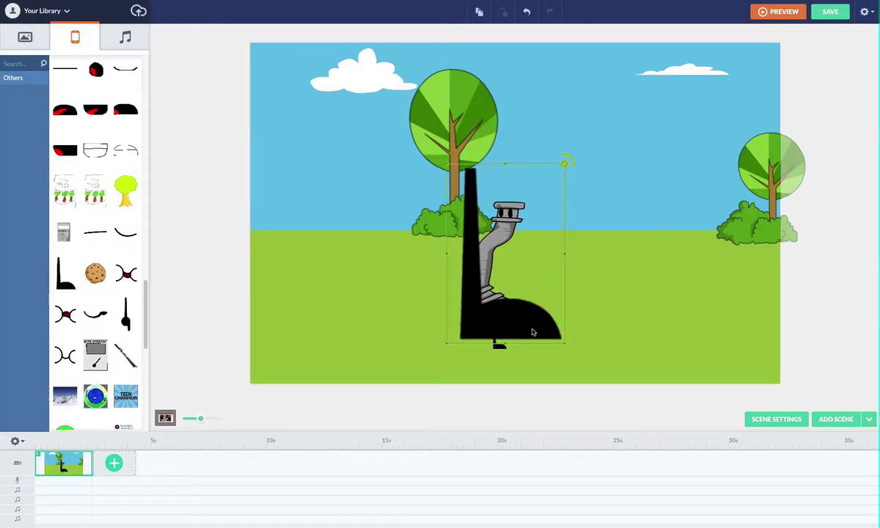
{"action": "left_click_drag", "start_coordinate": [564, 342], "coordinate": [525, 355]}
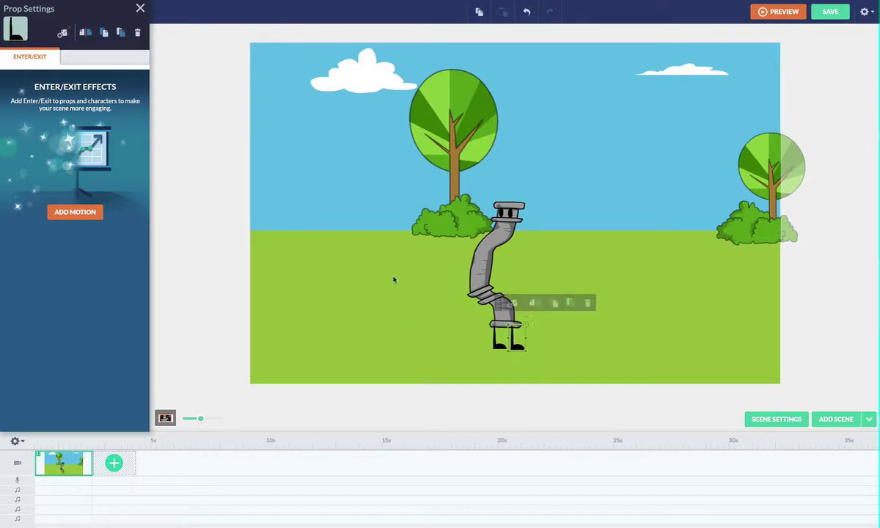
{"action": "left_click", "coordinate": [211, 176]}
Add the toothy grin mouth prop, shrink it, and place it on the pipe just below the eyes.
{"action": "left_click_drag", "start_coordinate": [149, 316], "coordinate": [147, 390]}
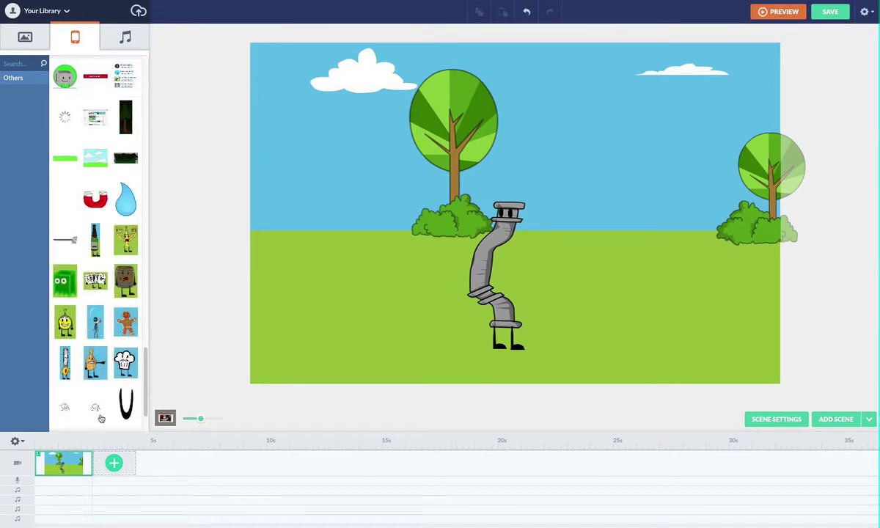
{"action": "left_click_drag", "start_coordinate": [148, 359], "coordinate": [145, 383]}
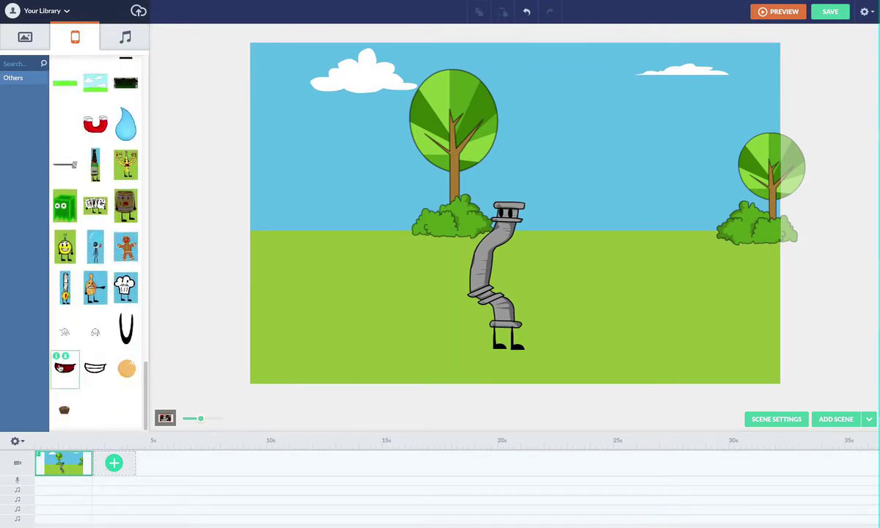
{"action": "left_click", "coordinate": [110, 371]}
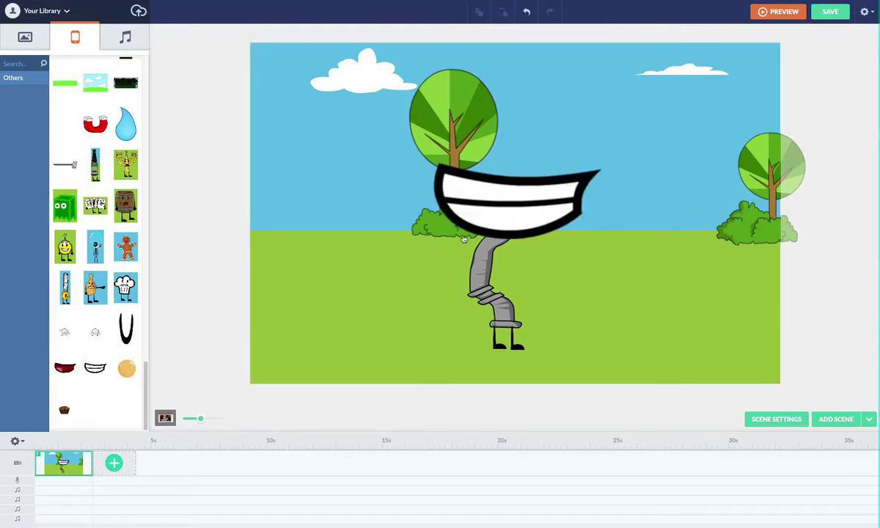
{"action": "left_click", "coordinate": [536, 204]}
{"action": "left_click_drag", "start_coordinate": [608, 269], "coordinate": [507, 226]}
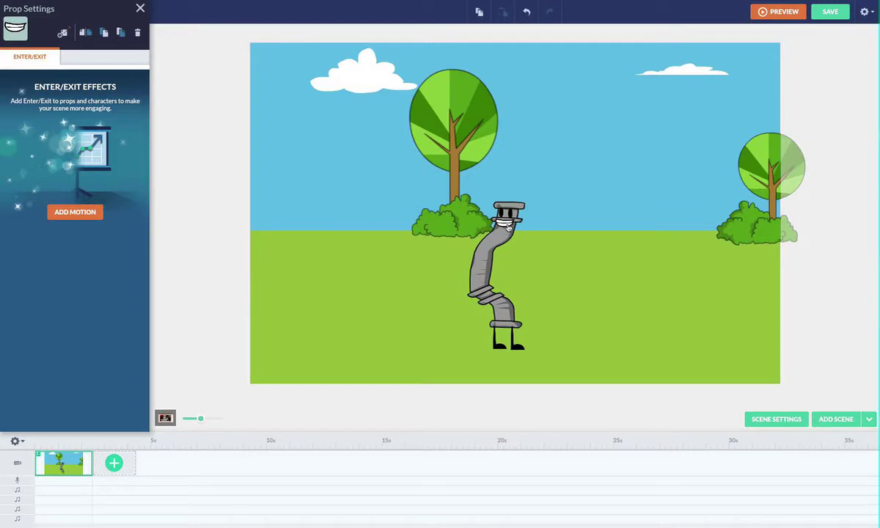
{"action": "left_click", "coordinate": [214, 156]}
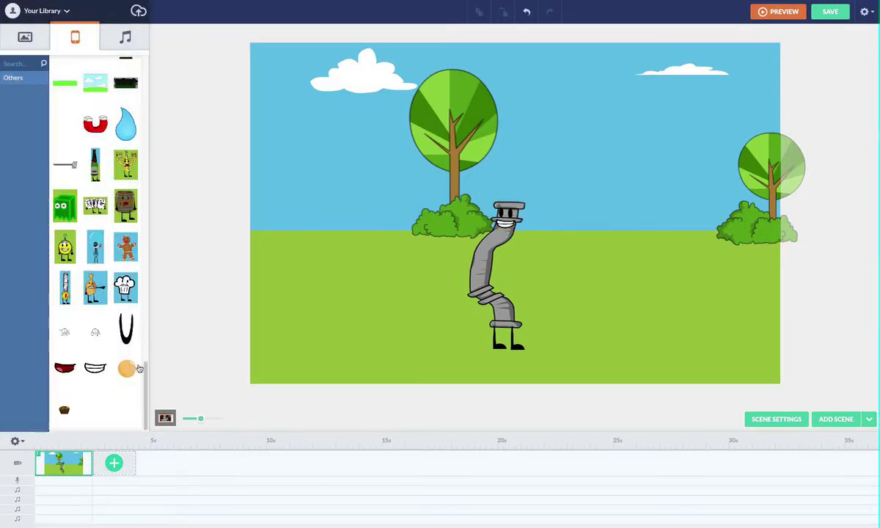
Rotate the pipe's toothy mouth upside down into a frown and keep it just below the eyes.
{"action": "scroll", "coordinate": [148, 381], "scroll_direction": "up", "scroll_amount": 3}
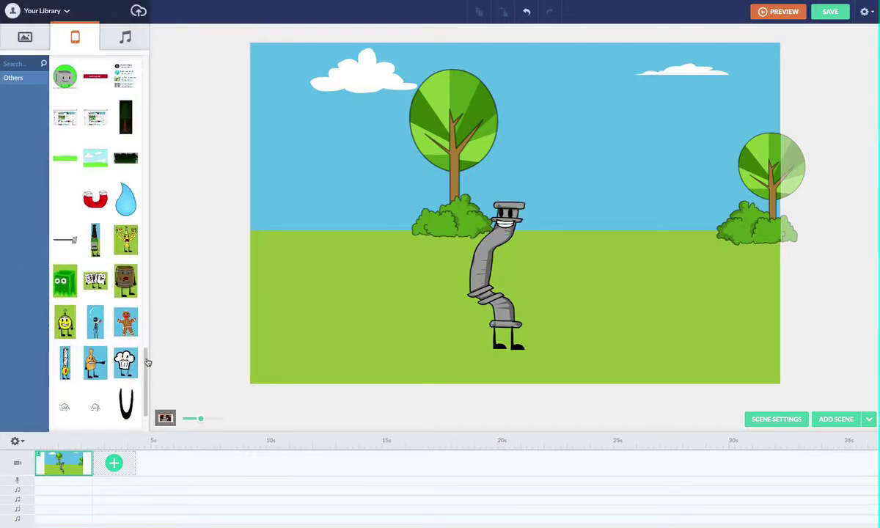
{"action": "left_click", "coordinate": [524, 226]}
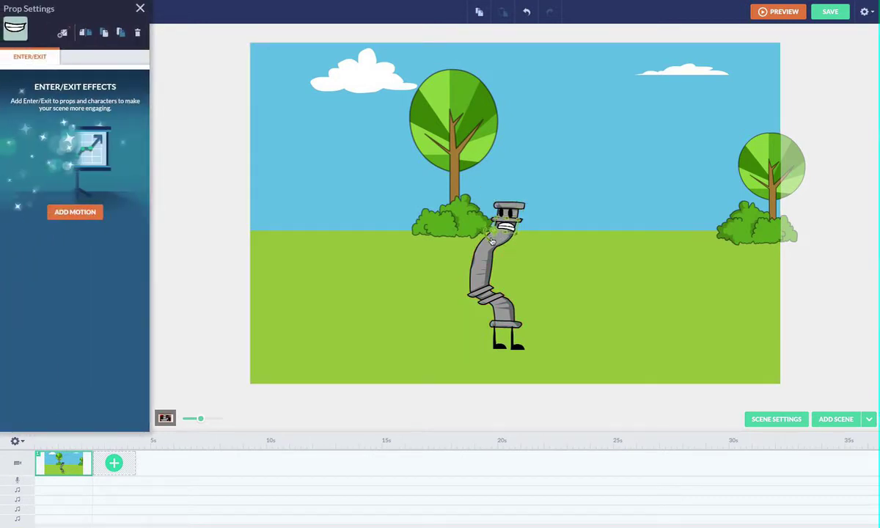
{"action": "left_click", "coordinate": [200, 168]}
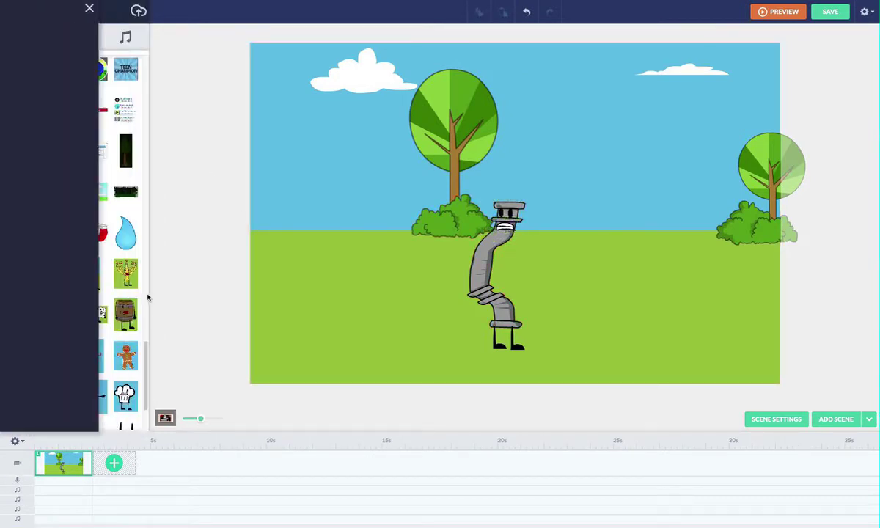
Add the curved black arm prop with the raised hand, shrink it, and attach it to the right side of the pipe's body.
{"action": "left_click_drag", "start_coordinate": [147, 366], "coordinate": [145, 294]}
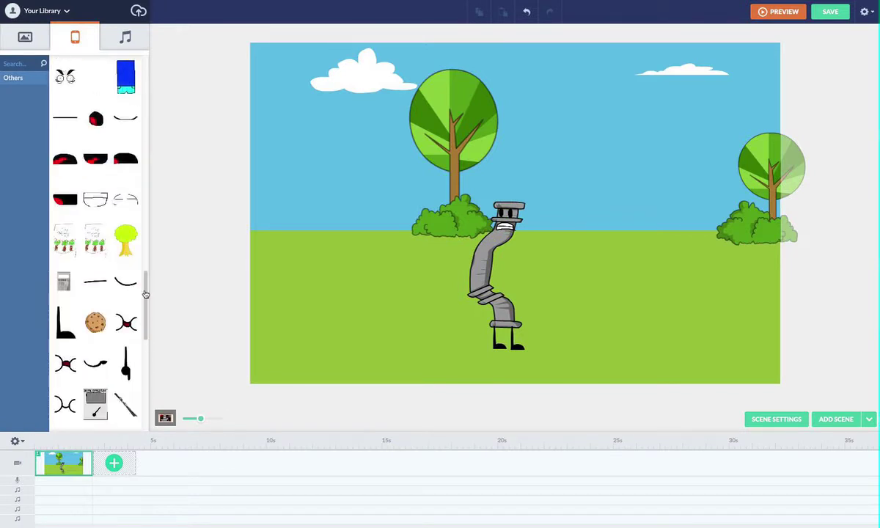
{"action": "left_click", "coordinate": [97, 362]}
{"action": "left_click_drag", "start_coordinate": [591, 203], "coordinate": [599, 256]}
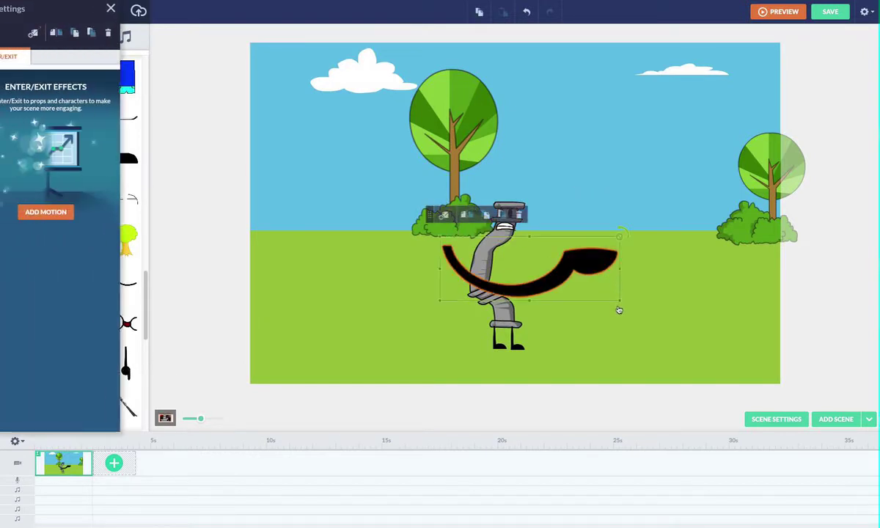
{"action": "left_click_drag", "start_coordinate": [619, 302], "coordinate": [530, 263]}
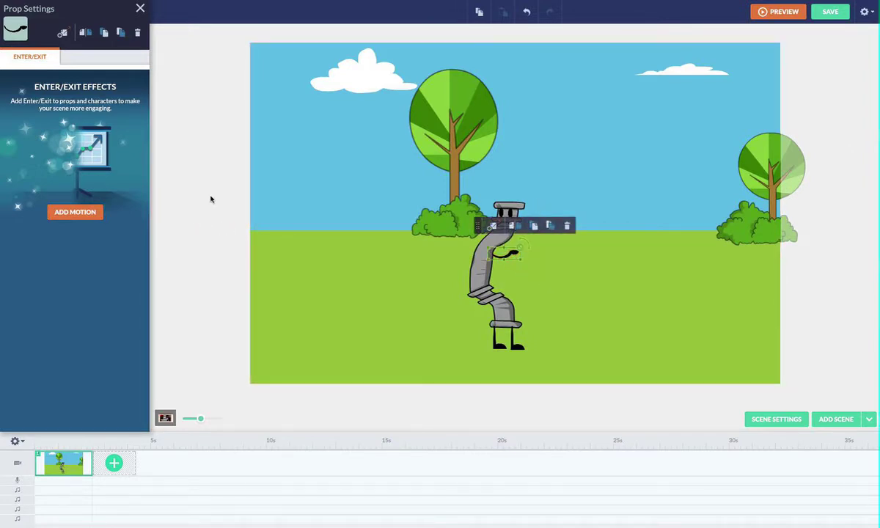
{"action": "left_click", "coordinate": [172, 241]}
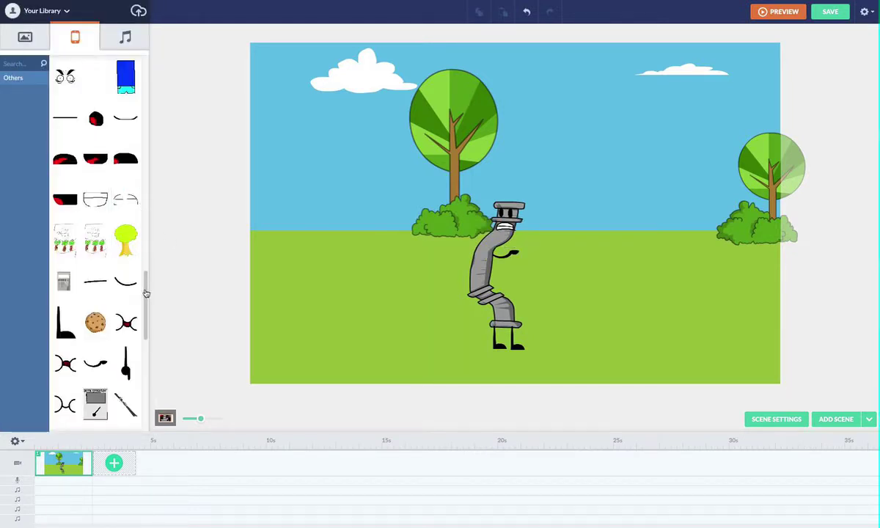
Add the hanging curved arm prop with the rounded hand, shrink it, and place it on the left side of the pipe's body.
{"action": "left_click_drag", "start_coordinate": [146, 293], "coordinate": [147, 217]}
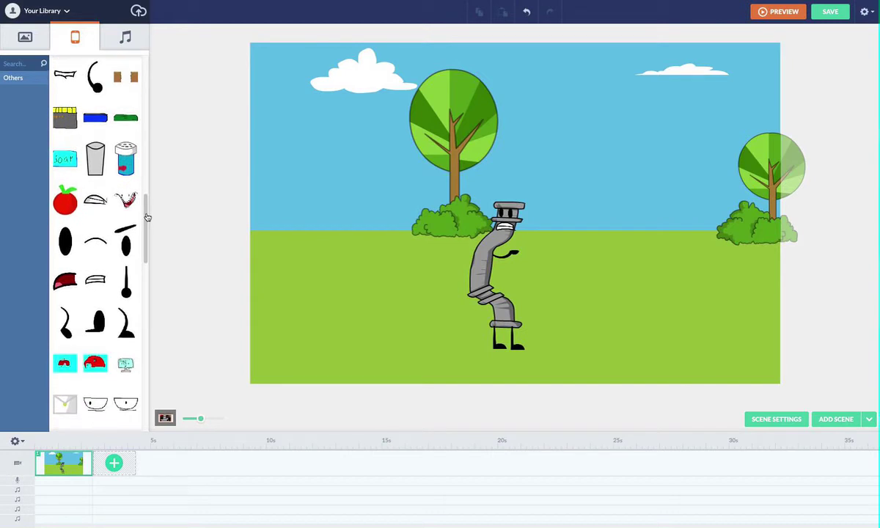
{"action": "left_click", "coordinate": [63, 319]}
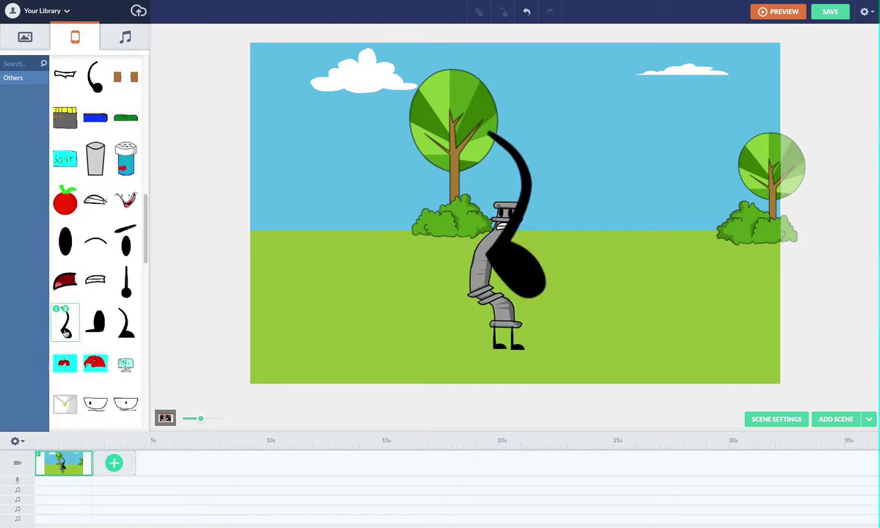
{"action": "left_click_drag", "start_coordinate": [518, 274], "coordinate": [456, 298]}
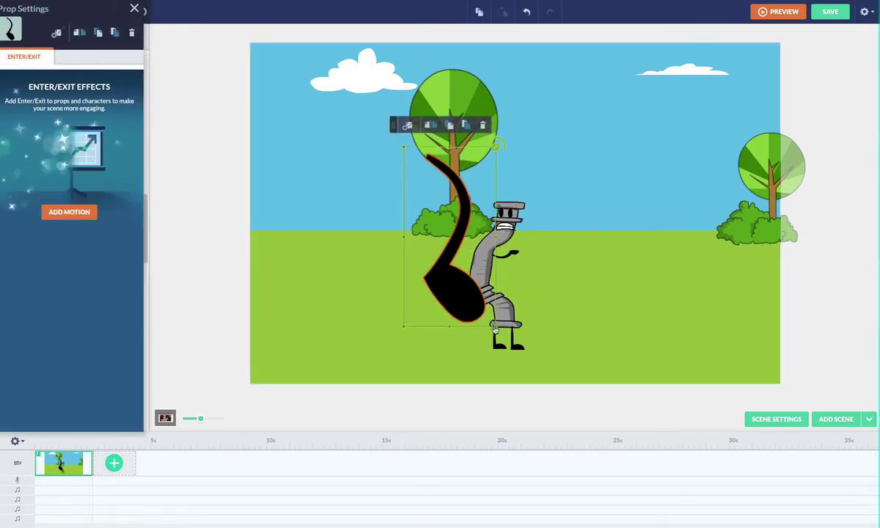
{"action": "left_click_drag", "start_coordinate": [495, 326], "coordinate": [476, 264]}
{"action": "left_click", "coordinate": [224, 160]}
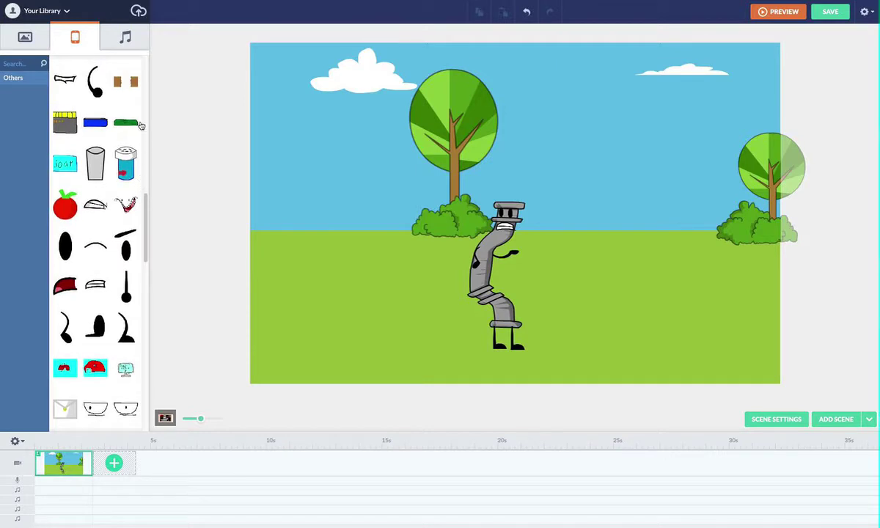
{"action": "left_click_drag", "start_coordinate": [148, 214], "coordinate": [153, 106]}
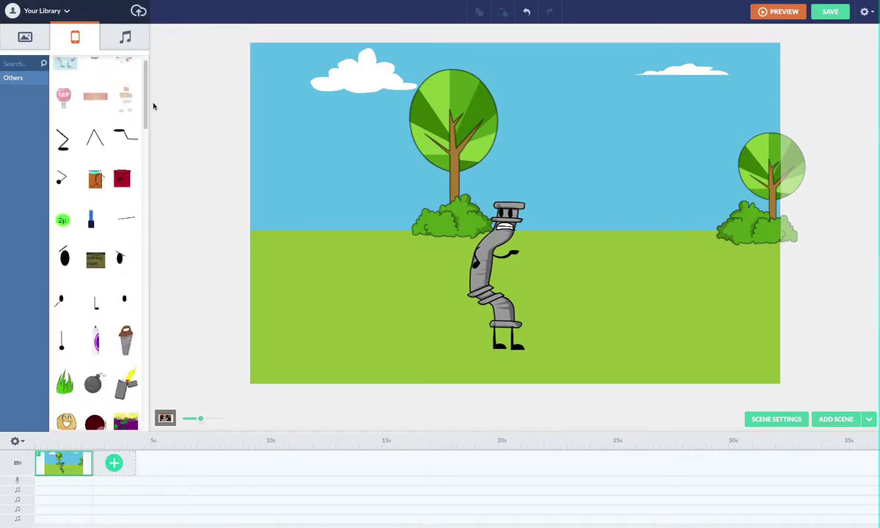
{"action": "left_click", "coordinate": [64, 186]}
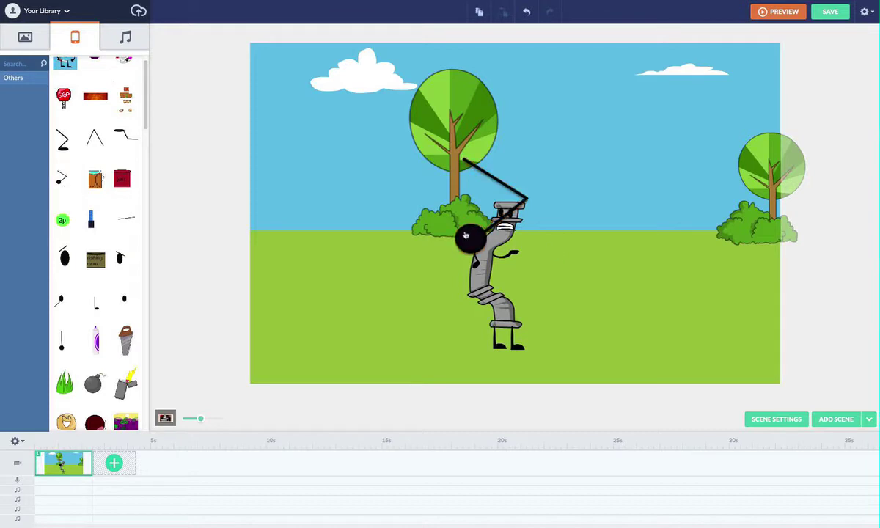
{"action": "left_click", "coordinate": [437, 219]}
{"action": "key", "text": "Delete"}
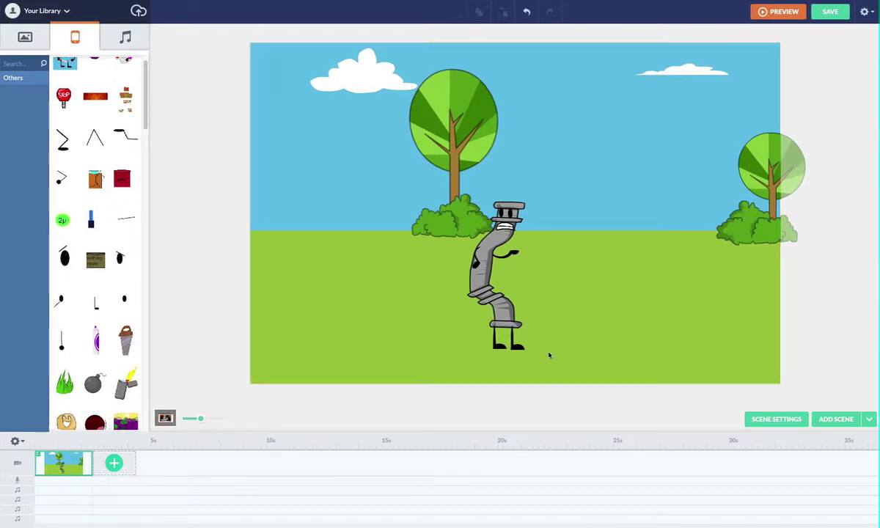
Move the central bush and its tree together to the left side of the backyard scene, away from the pipe character.
{"action": "left_click_drag", "start_coordinate": [453, 227], "coordinate": [335, 225]}
{"action": "left_click_drag", "start_coordinate": [414, 134], "coordinate": [286, 138]}
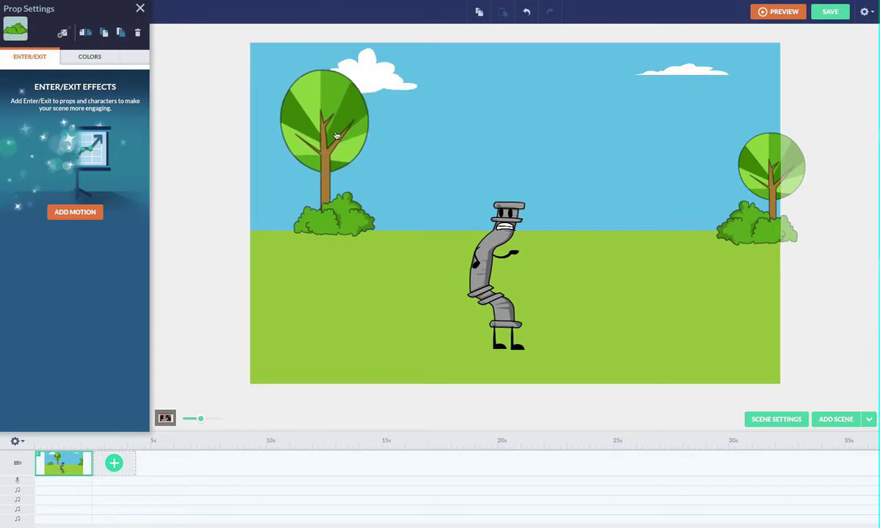
Move the whole pipe character to the scene's left edge and give both legs rightward motion paths ending in a tilted stride.
{"action": "left_click", "coordinate": [527, 329]}
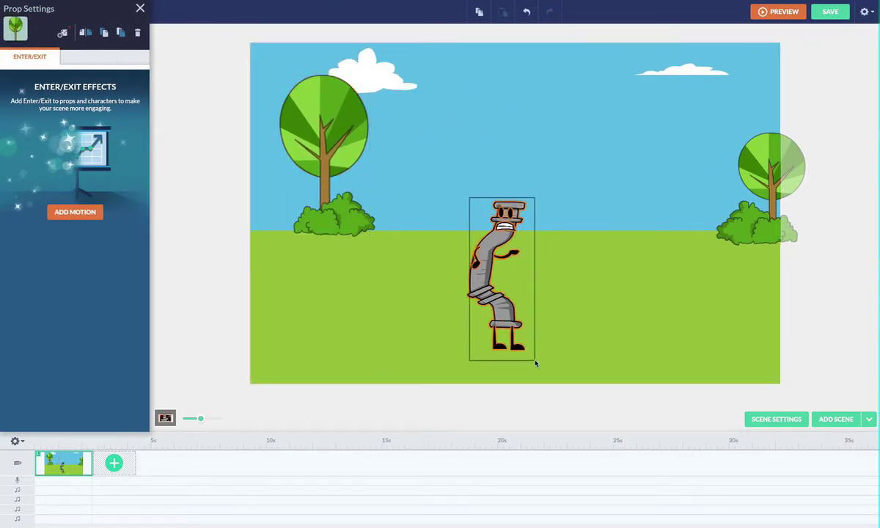
{"action": "left_click_drag", "start_coordinate": [458, 302], "coordinate": [241, 307]}
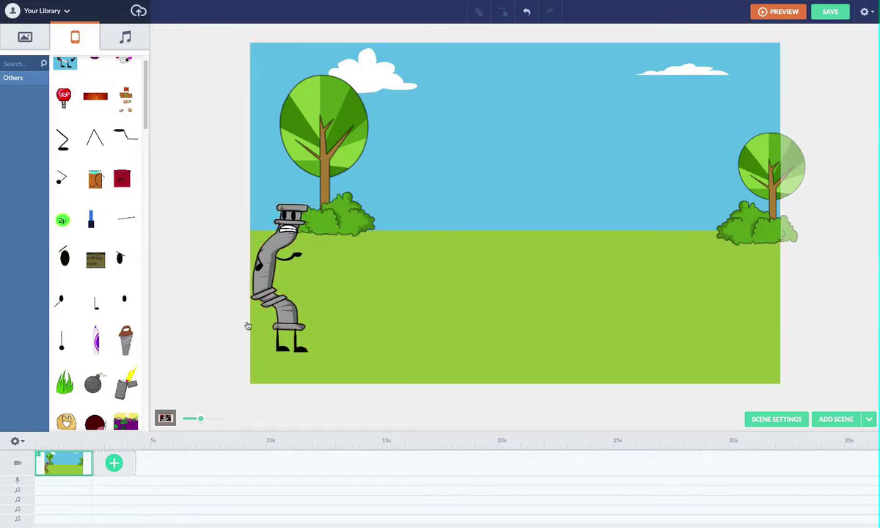
{"action": "left_click", "coordinate": [292, 323]}
{"action": "left_click", "coordinate": [297, 305]}
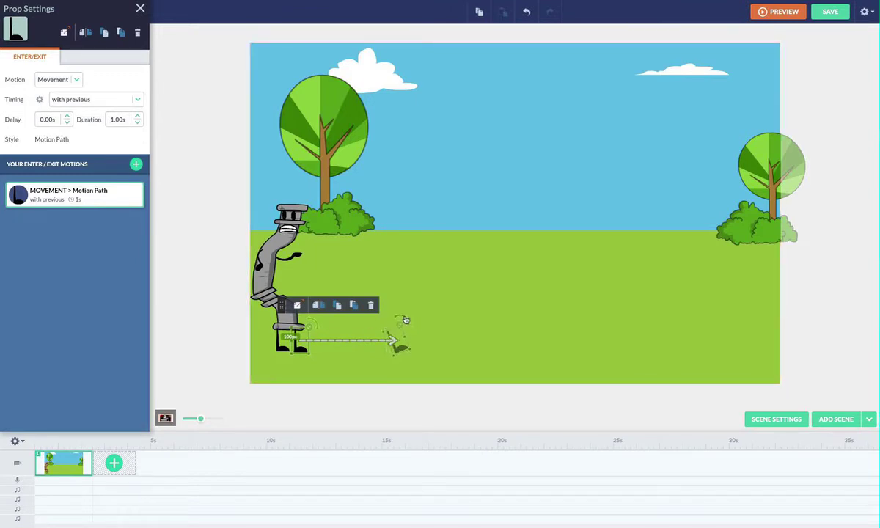
{"action": "left_click", "coordinate": [280, 350]}
{"action": "left_click", "coordinate": [280, 305]}
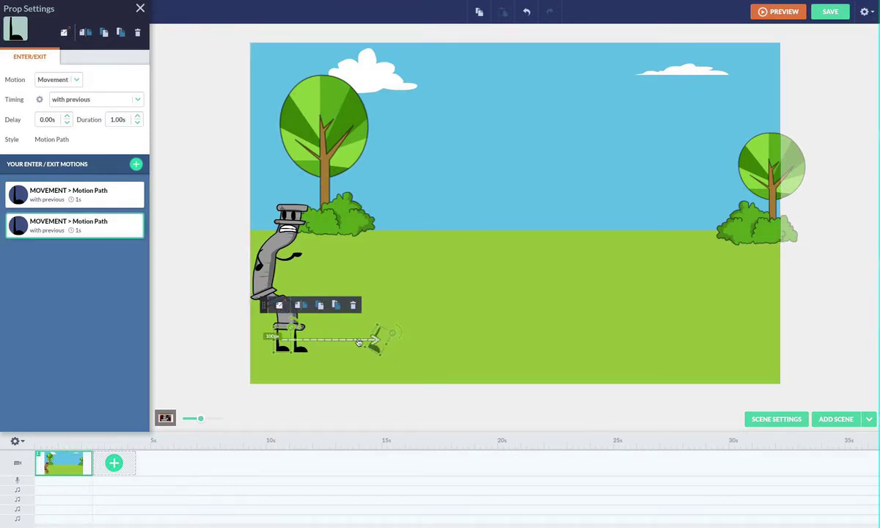
{"action": "left_click", "coordinate": [304, 353]}
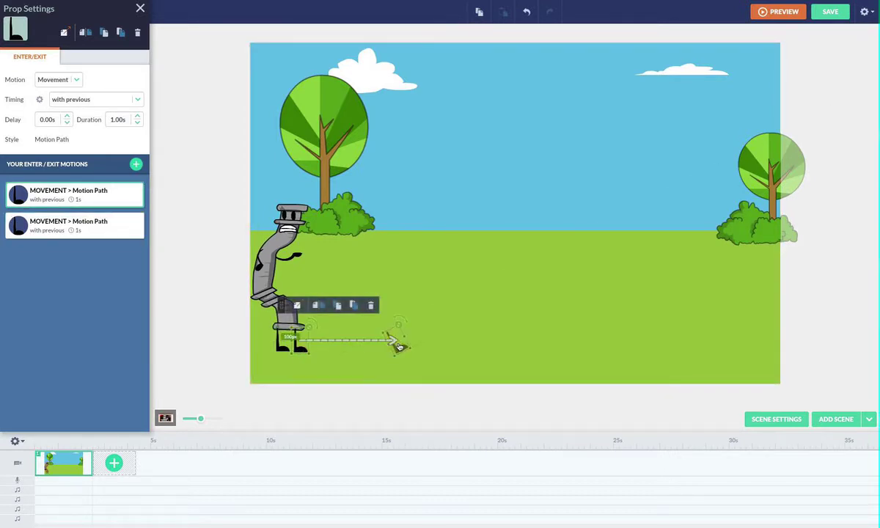
Move the large bush and its tree rightward together so they stand clear of the pipe character.
{"action": "left_click", "coordinate": [229, 206]}
{"action": "left_click_drag", "start_coordinate": [361, 221], "coordinate": [419, 223]}
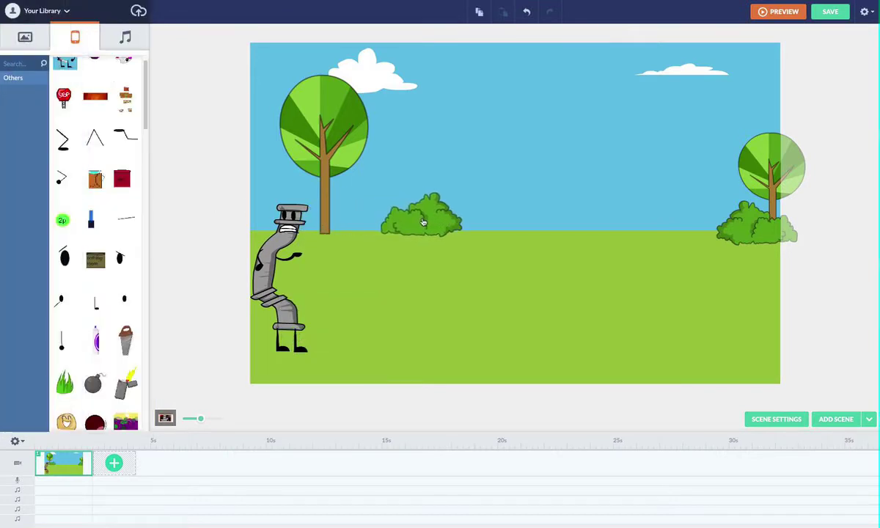
{"action": "left_click_drag", "start_coordinate": [324, 141], "coordinate": [430, 143]}
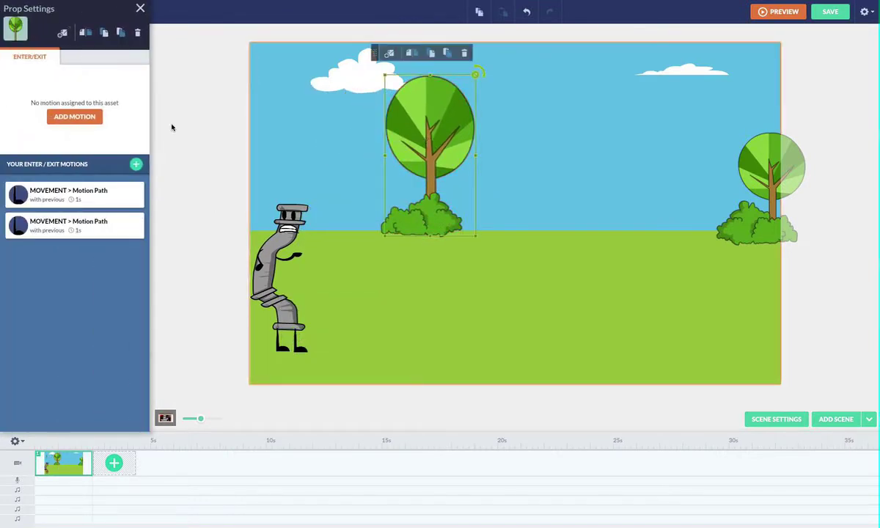
Give the pipe's body, face and arms matching motion paths to the right so they end above the striding legs.
{"action": "left_click", "coordinate": [223, 176]}
{"action": "left_click_drag", "start_coordinate": [226, 185], "coordinate": [319, 316]}
{"action": "left_click_drag", "start_coordinate": [284, 248], "coordinate": [372, 248]}
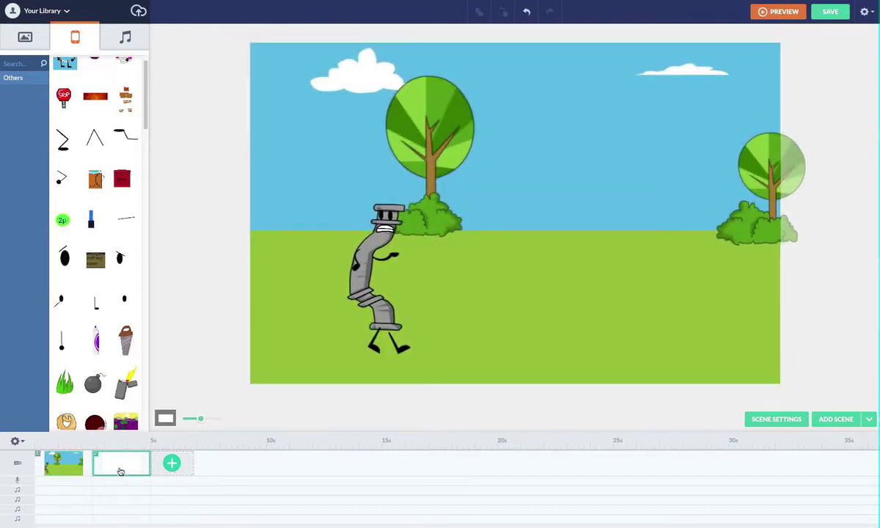
Shorten the first scene on the timeline and delete the second scene.
{"action": "left_click_drag", "start_coordinate": [90, 456], "coordinate": [81, 455]}
{"action": "right_click", "coordinate": [106, 461]}
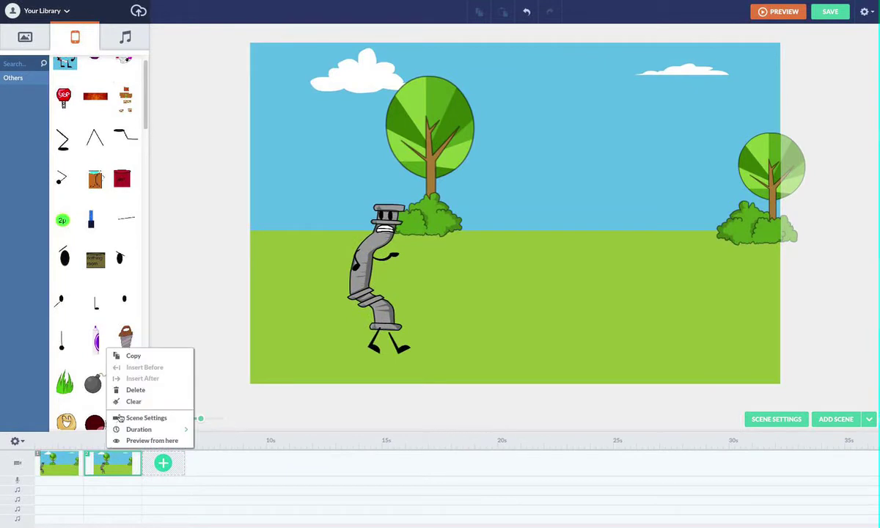
{"action": "left_click", "coordinate": [125, 388]}
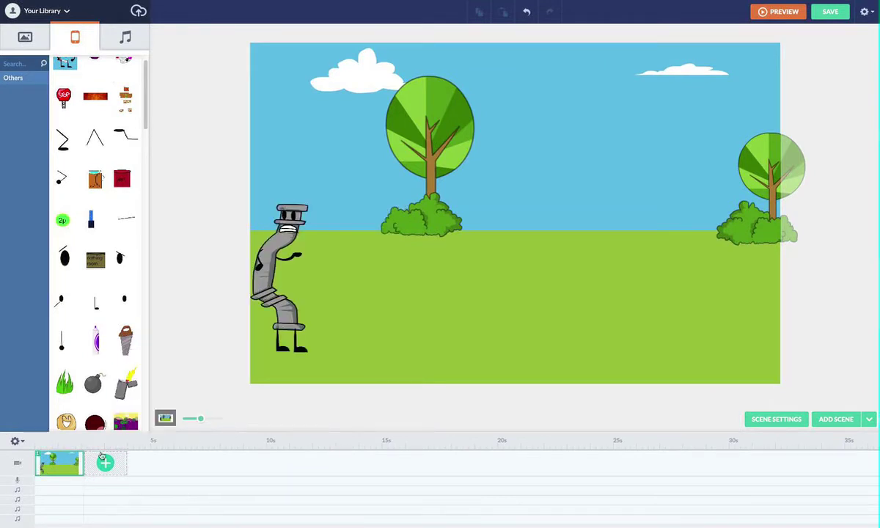
Adjust the front leg's motion-path end position in the first scene and add a second scene continuing from it.
{"action": "left_click", "coordinate": [283, 331]}
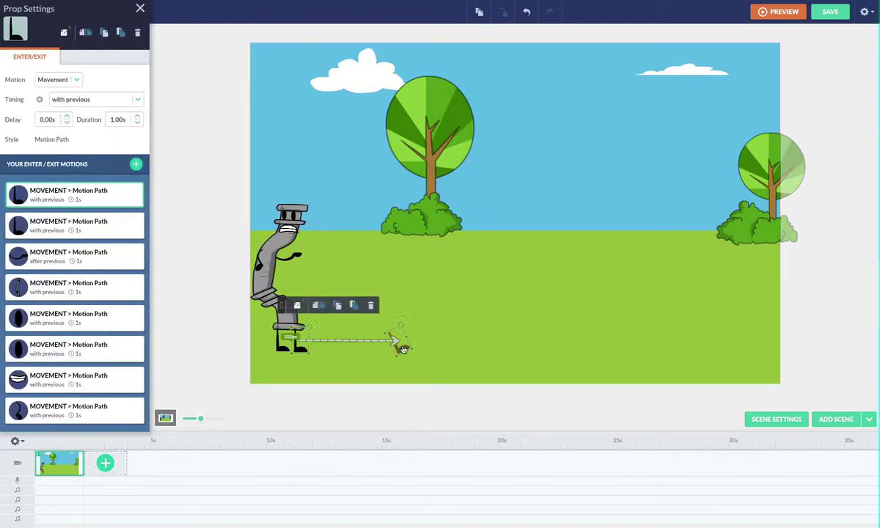
{"action": "left_click", "coordinate": [110, 468]}
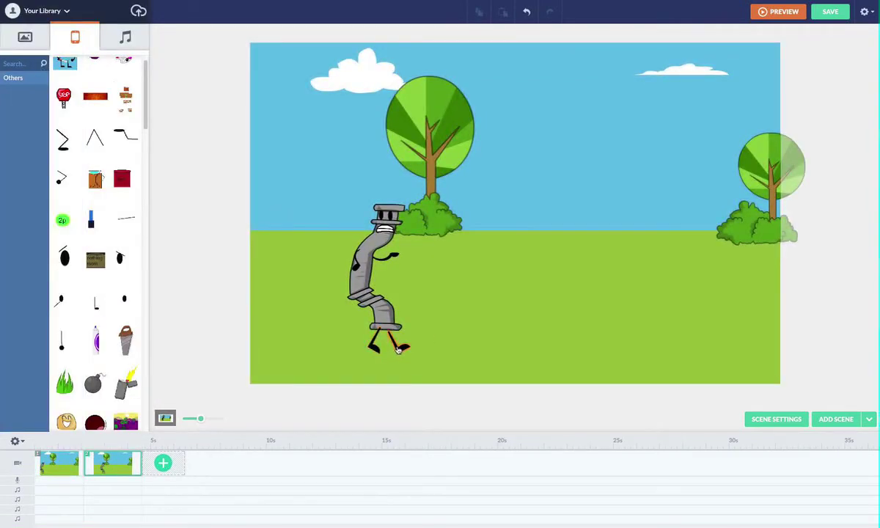
{"action": "left_click", "coordinate": [400, 348]}
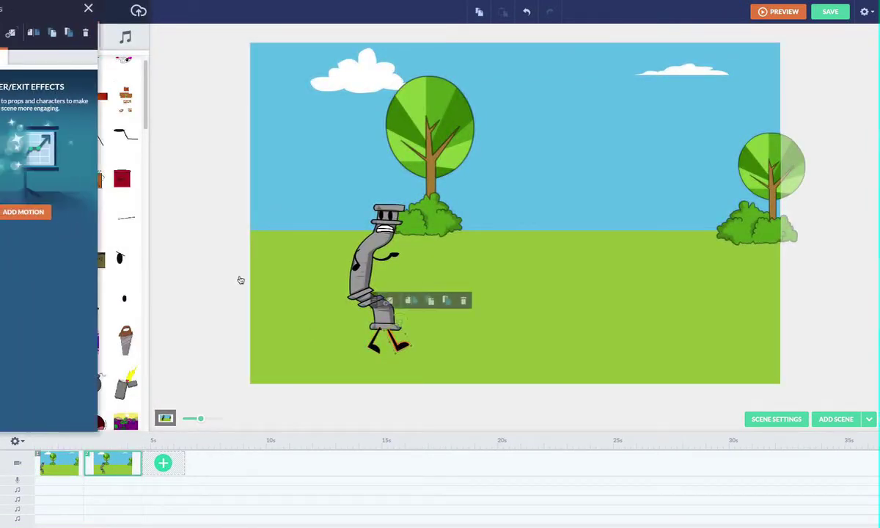
{"action": "left_click", "coordinate": [240, 279]}
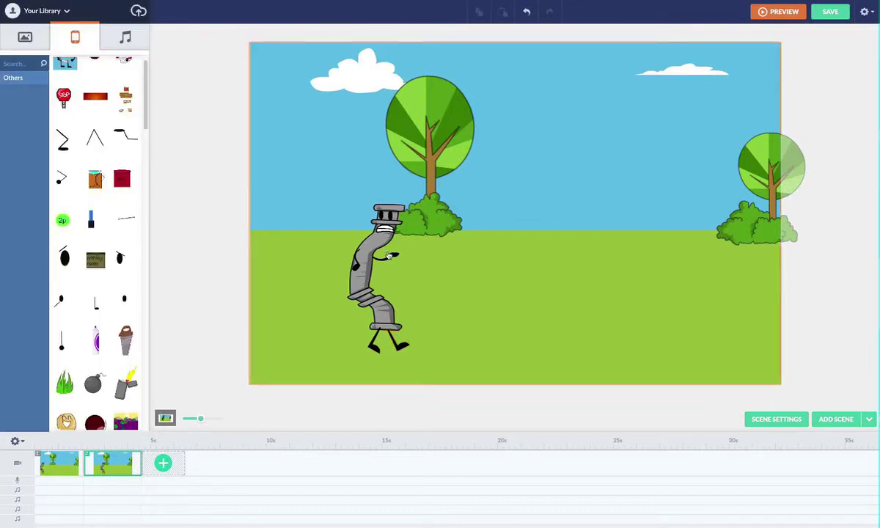
{"action": "left_click", "coordinate": [383, 230]}
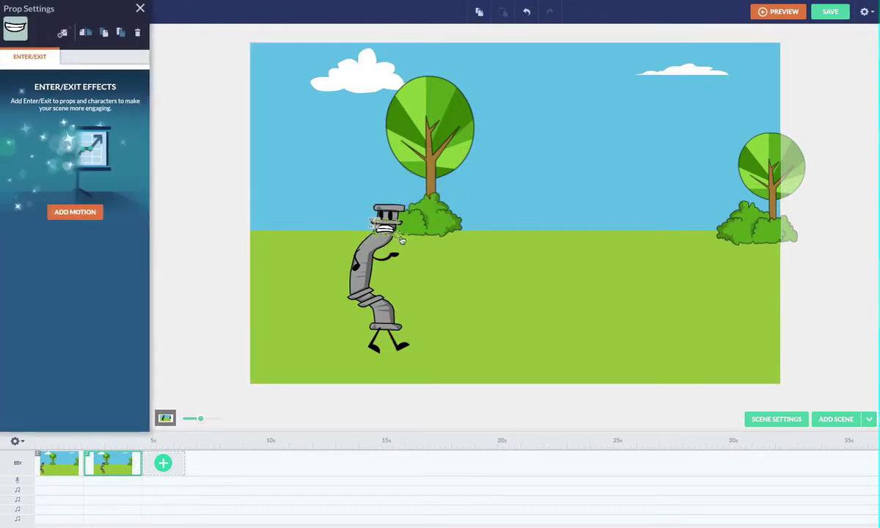
{"action": "mouse_move", "coordinate": [397, 236]}
{"action": "left_mouse_down"}
{"action": "mouse_move", "coordinate": [590, 286]}
{"action": "mouse_move", "coordinate": [408, 253]}
{"action": "mouse_move", "coordinate": [383, 238]}
{"action": "left_mouse_up"}
{"action": "left_click", "coordinate": [188, 228]}
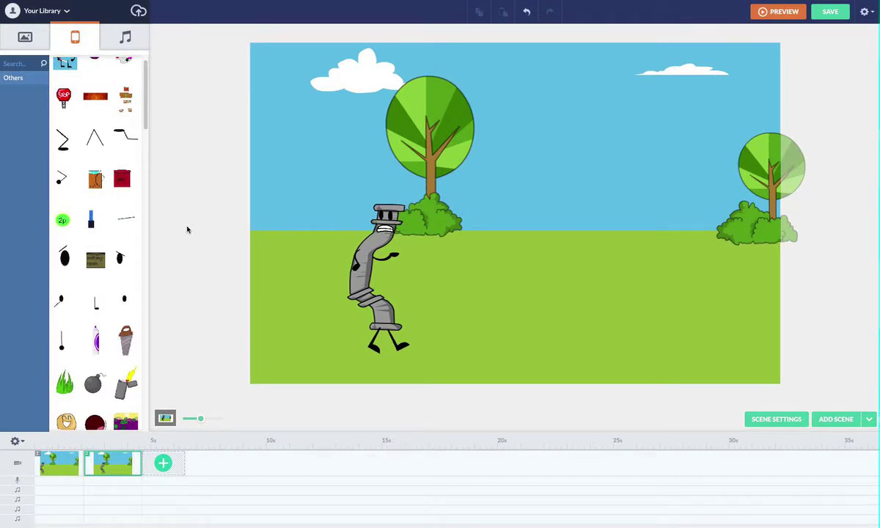
Give the pipe's outstretched arm an in-place motion path in the second scene that ends with the arm rotated downward.
{"action": "left_click_drag", "start_coordinate": [99, 178], "coordinate": [384, 260]}
{"action": "left_click", "coordinate": [385, 260]}
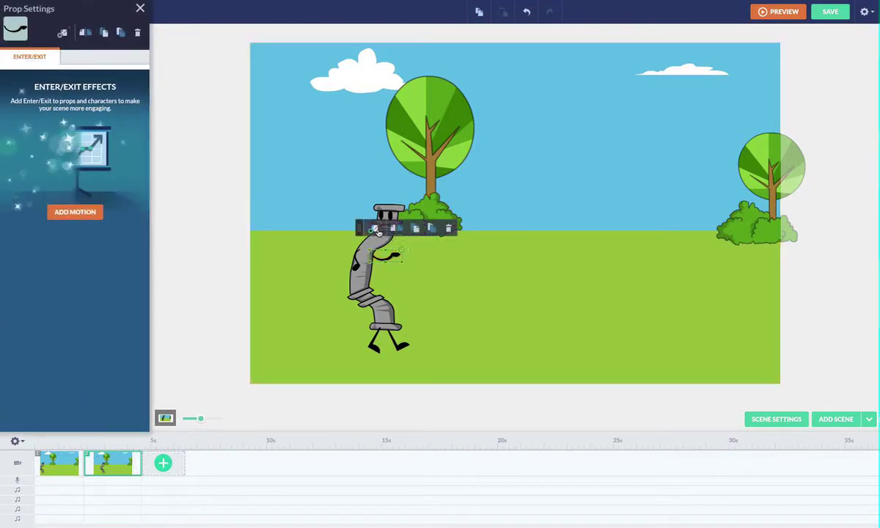
{"action": "left_click", "coordinate": [375, 229]}
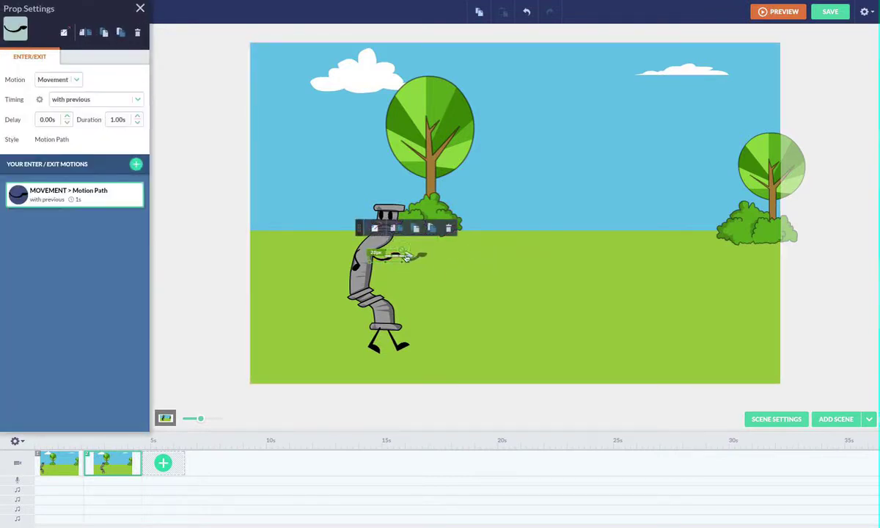
{"action": "left_click_drag", "start_coordinate": [406, 258], "coordinate": [384, 259]}
Shorten the second scene on the timeline and add a third scene continuing from it.
{"action": "left_click_drag", "start_coordinate": [142, 456], "coordinate": [118, 460]}
{"action": "left_click", "coordinate": [129, 460]}
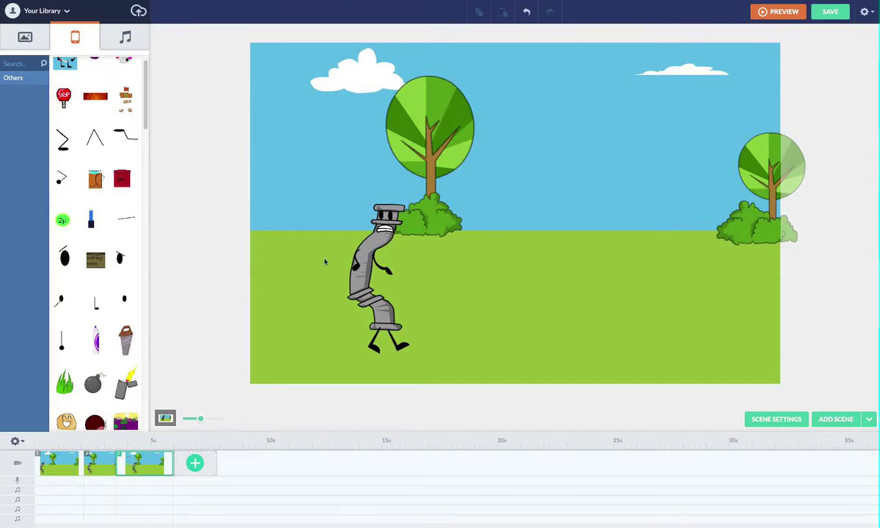
{"action": "left_click", "coordinate": [374, 343]}
{"action": "left_click", "coordinate": [252, 326]}
{"action": "left_click", "coordinate": [214, 308]}
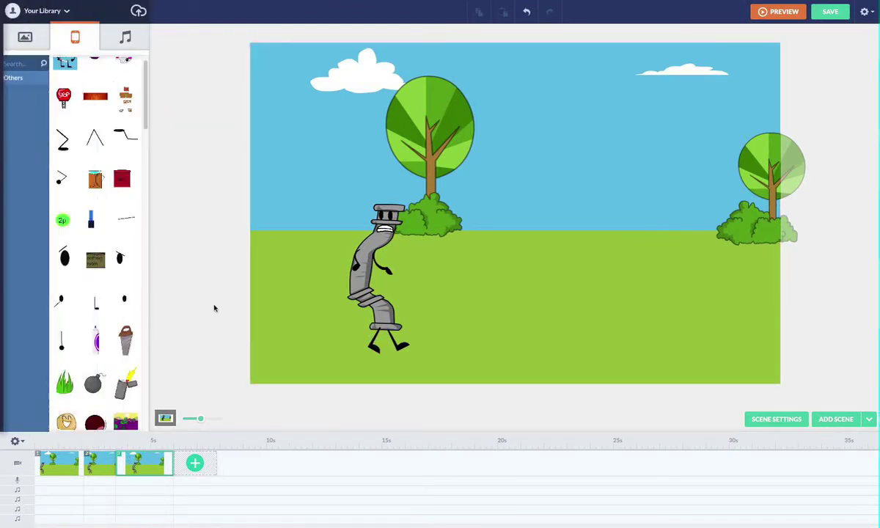
Give both legs in-place motion paths in the third scene that rotate them from the stride to a more upright stance.
{"action": "left_click", "coordinate": [375, 348]}
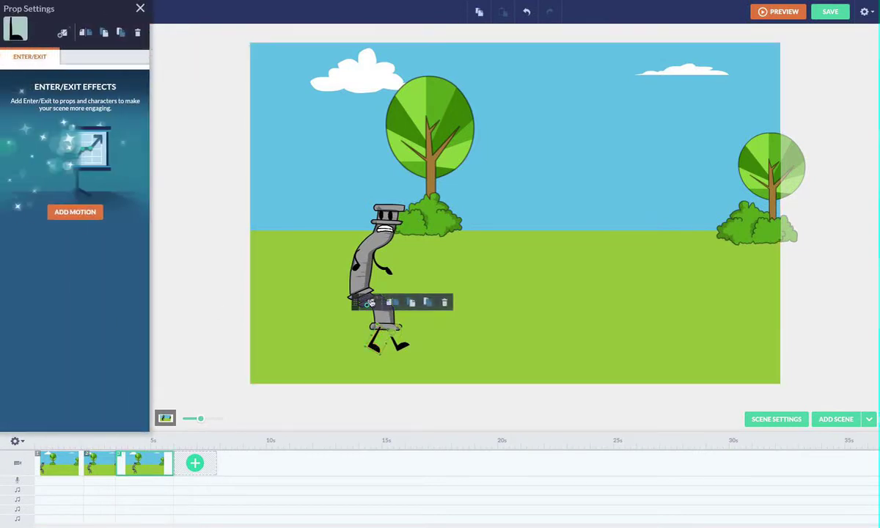
{"action": "left_click", "coordinate": [372, 302]}
{"action": "left_click_drag", "start_coordinate": [473, 338], "coordinate": [388, 349]}
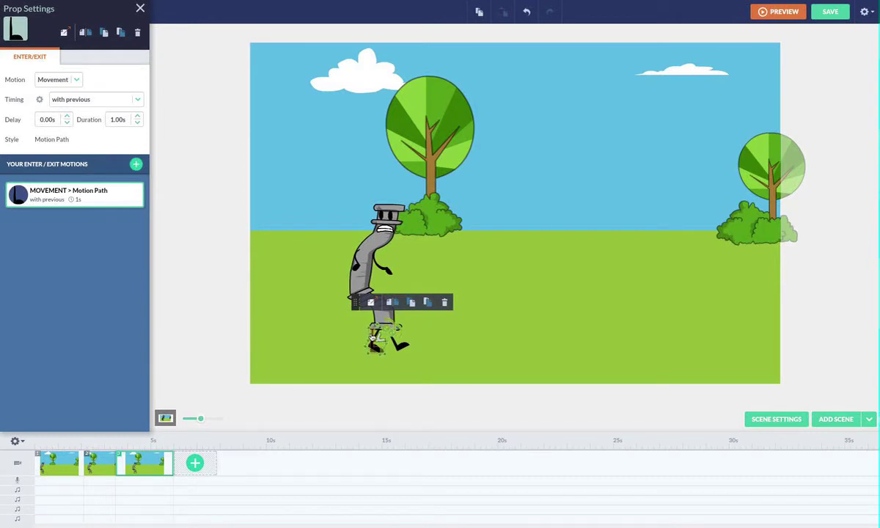
{"action": "left_click", "coordinate": [402, 349]}
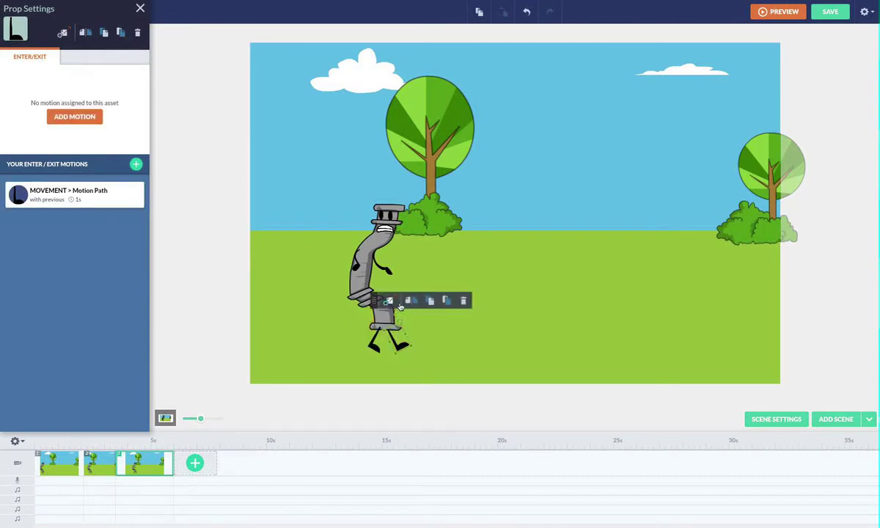
{"action": "left_click", "coordinate": [391, 302]}
{"action": "left_click_drag", "start_coordinate": [493, 343], "coordinate": [415, 323]}
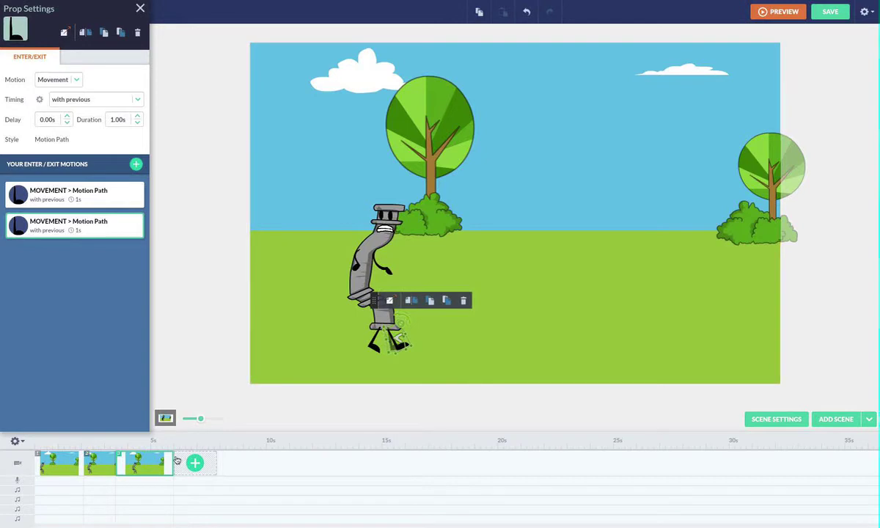
Shorten the third scene on the timeline and add a fourth scene continuing from it.
{"action": "left_click_drag", "start_coordinate": [170, 456], "coordinate": [157, 456]}
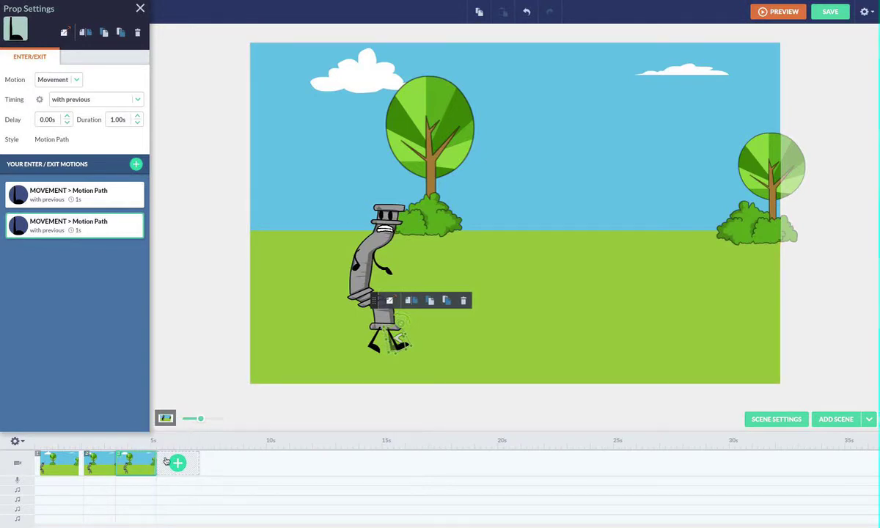
{"action": "left_click", "coordinate": [174, 461]}
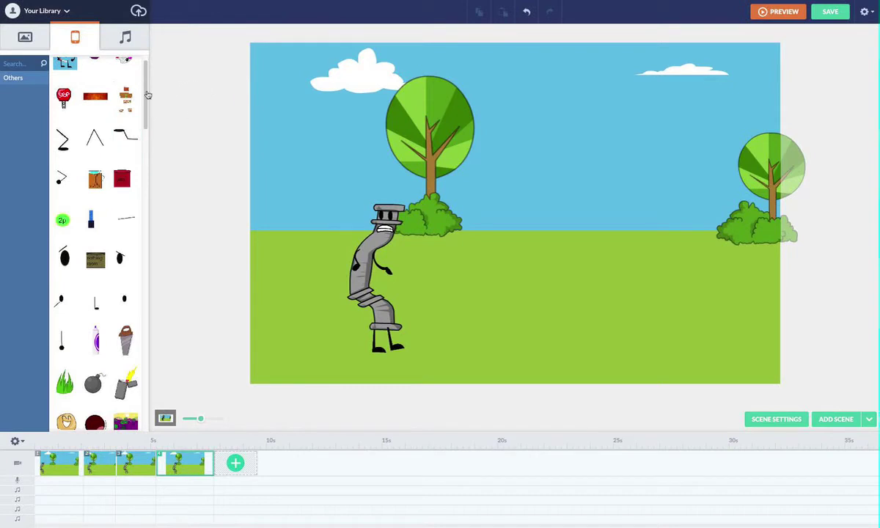
Replace the pipe's frown in the fourth scene with the toothy grin prop, tilted slightly, shrunk, and placed below the eyes.
{"action": "left_click_drag", "start_coordinate": [148, 92], "coordinate": [142, 421]}
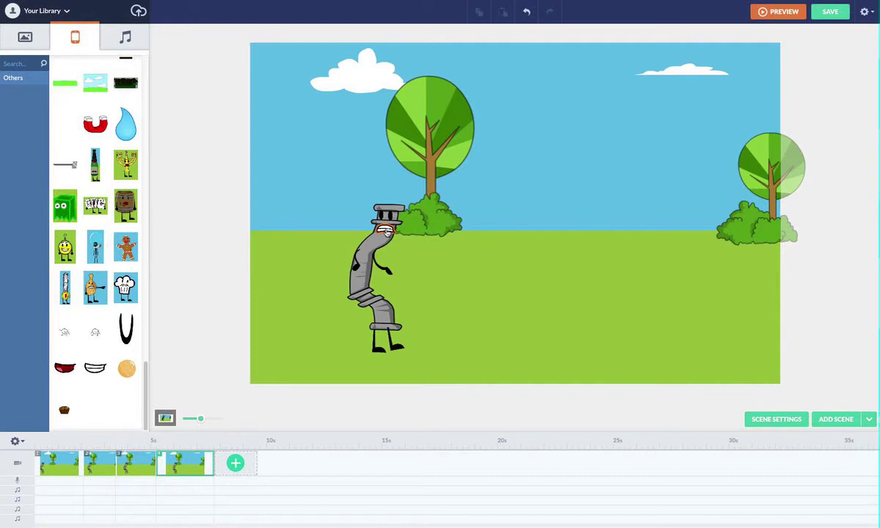
{"action": "left_click", "coordinate": [387, 231]}
{"action": "left_click", "coordinate": [242, 268]}
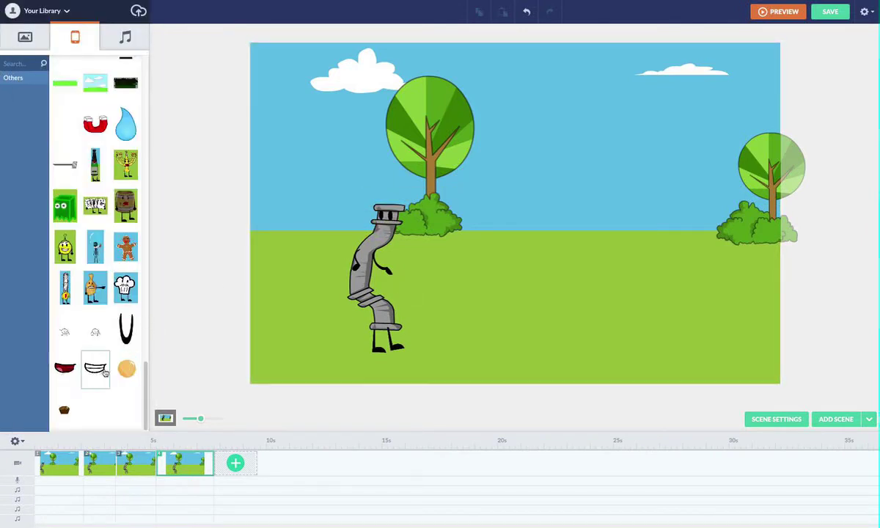
{"action": "left_click", "coordinate": [105, 372]}
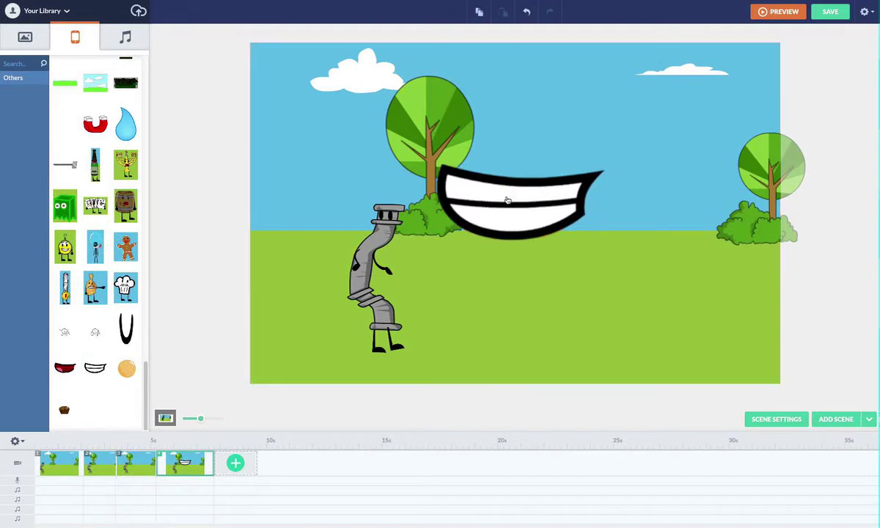
{"action": "left_click_drag", "start_coordinate": [506, 199], "coordinate": [366, 236]}
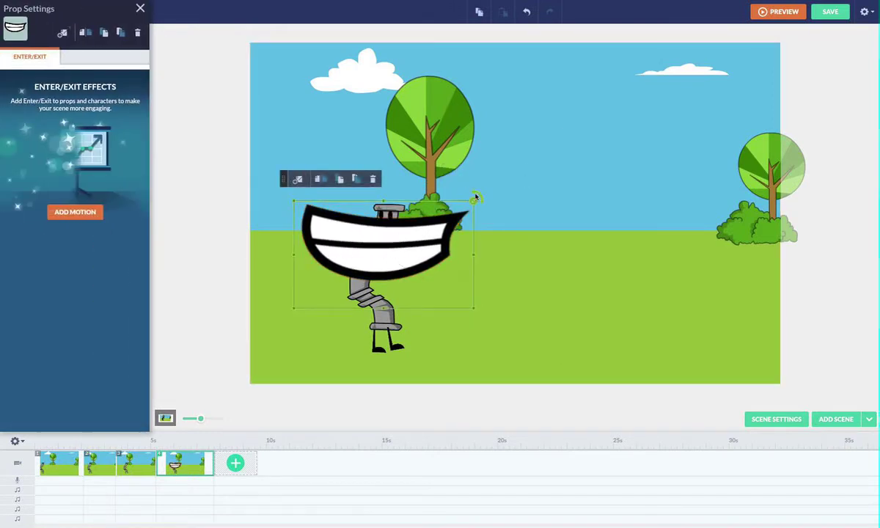
{"action": "mouse_move", "coordinate": [475, 197]}
{"action": "left_mouse_down"}
{"action": "mouse_move", "coordinate": [290, 290]}
{"action": "mouse_move", "coordinate": [290, 306]}
{"action": "mouse_move", "coordinate": [473, 271]}
{"action": "mouse_move", "coordinate": [470, 189]}
{"action": "left_mouse_up"}
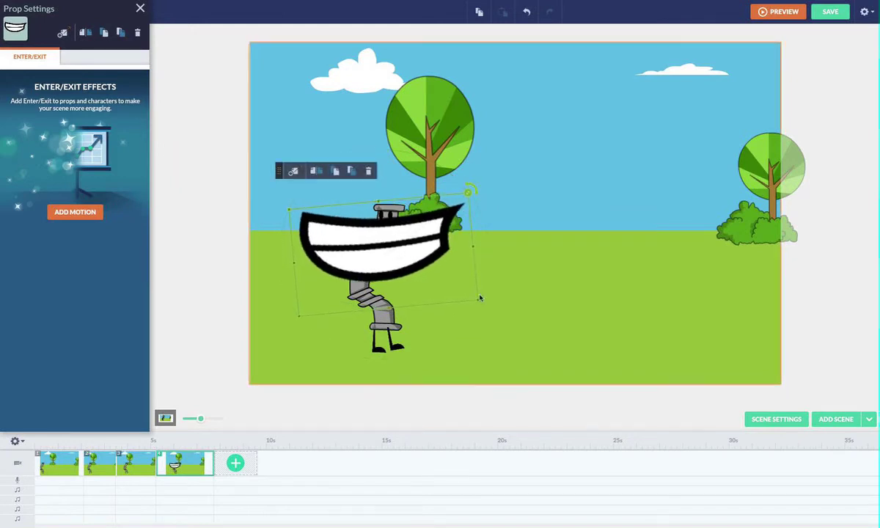
{"action": "left_click_drag", "start_coordinate": [479, 302], "coordinate": [383, 227]}
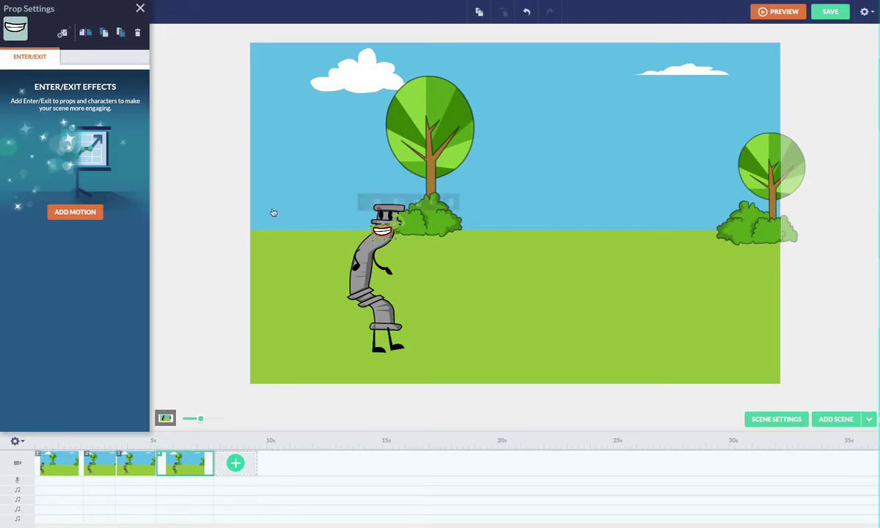
{"action": "left_click", "coordinate": [224, 204]}
Add the open red mouth prop, shrink it, and place it over the pipe's toothy grin.
{"action": "left_click", "coordinate": [64, 368]}
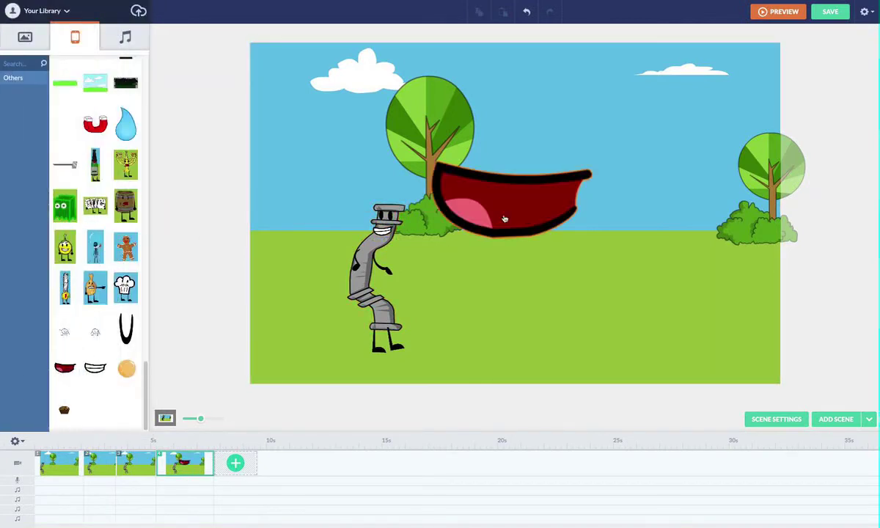
{"action": "mouse_move", "coordinate": [601, 156]}
{"action": "left_mouse_down"}
{"action": "mouse_move", "coordinate": [546, 304]}
{"action": "mouse_move", "coordinate": [453, 237]}
{"action": "mouse_move", "coordinate": [428, 243]}
{"action": "mouse_move", "coordinate": [450, 255]}
{"action": "mouse_move", "coordinate": [628, 278]}
{"action": "mouse_move", "coordinate": [652, 189]}
{"action": "mouse_move", "coordinate": [610, 174]}
{"action": "mouse_move", "coordinate": [602, 156]}
{"action": "left_mouse_up"}
{"action": "left_click_drag", "start_coordinate": [603, 264], "coordinate": [363, 245]}
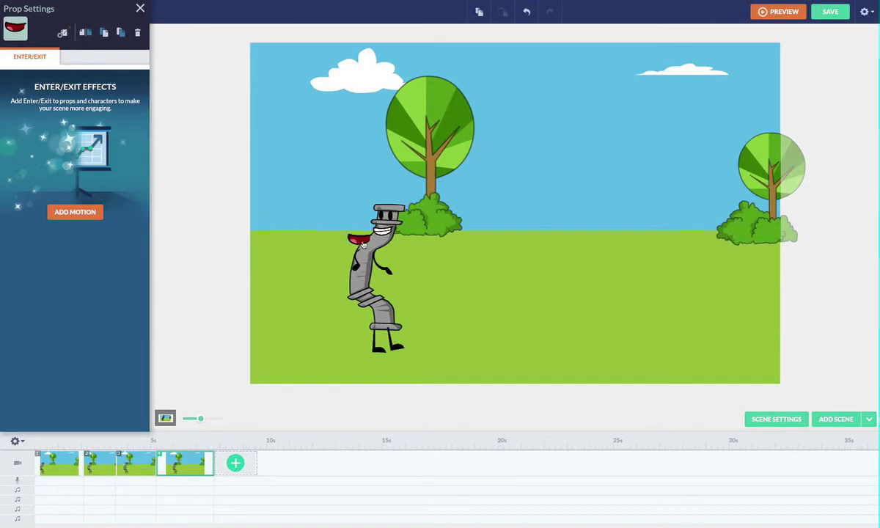
{"action": "left_click", "coordinate": [383, 234]}
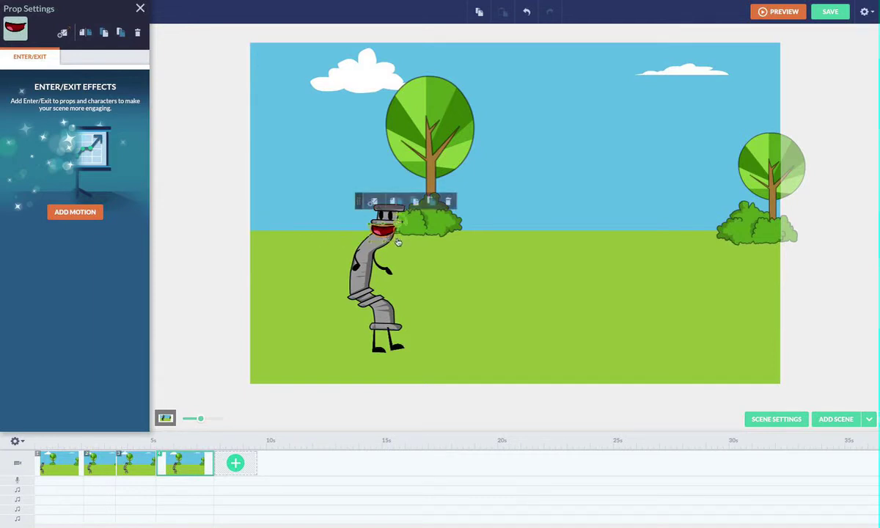
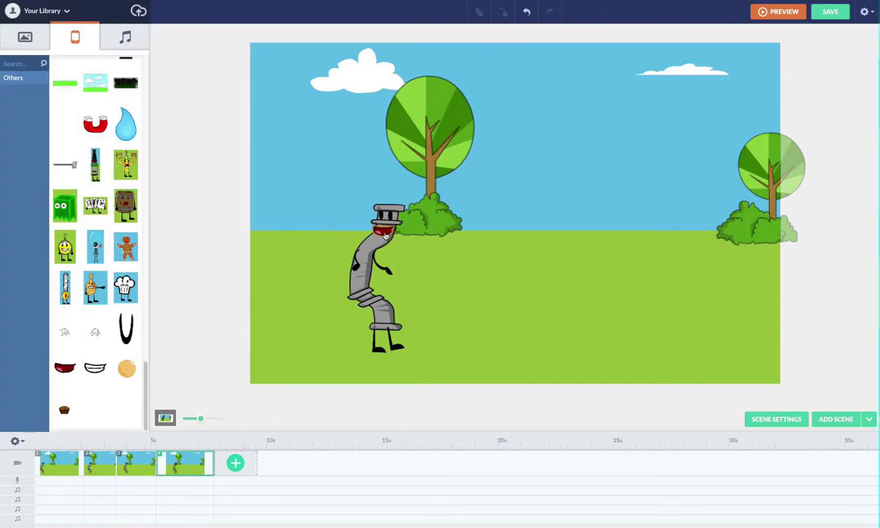
Move the open red mouth prop off the stage in the fourth scene and shorten that scene slightly on the timeline.
{"action": "left_click_drag", "start_coordinate": [377, 229], "coordinate": [195, 241]}
{"action": "left_click", "coordinate": [231, 401]}
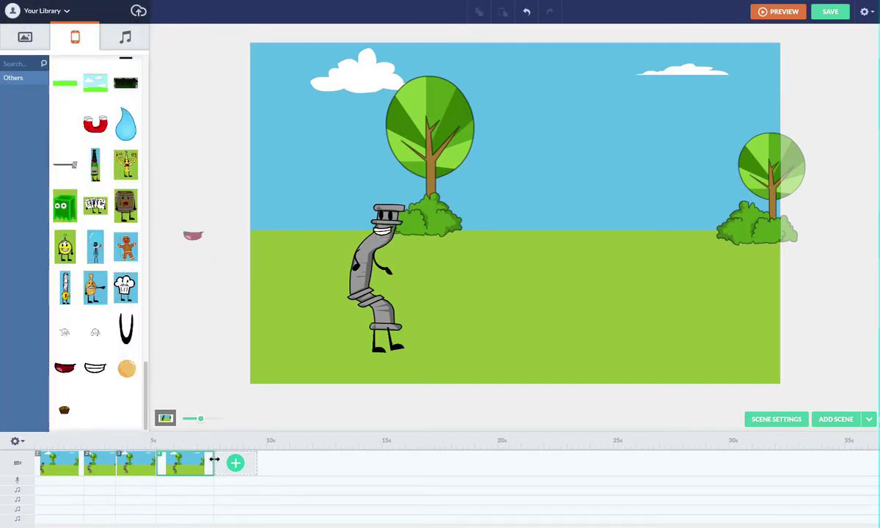
{"action": "mouse_move", "coordinate": [214, 459]}
{"action": "left_mouse_down"}
{"action": "mouse_move", "coordinate": [170, 457]}
{"action": "mouse_move", "coordinate": [202, 452]}
{"action": "left_mouse_up"}
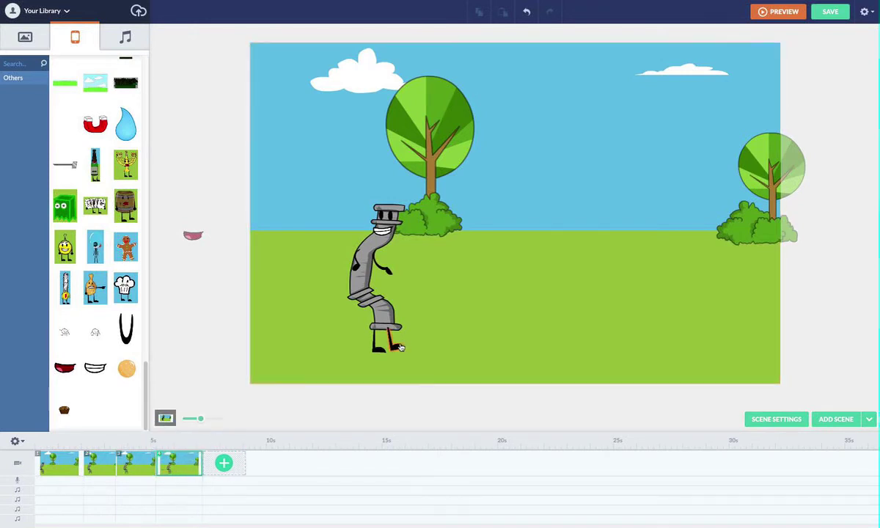
Trim the fourth scene to a brief instant and add an equally brief fifth scene continuing from it.
{"action": "left_click", "coordinate": [400, 348]}
{"action": "left_click", "coordinate": [192, 324]}
{"action": "left_click_drag", "start_coordinate": [202, 464], "coordinate": [168, 462]}
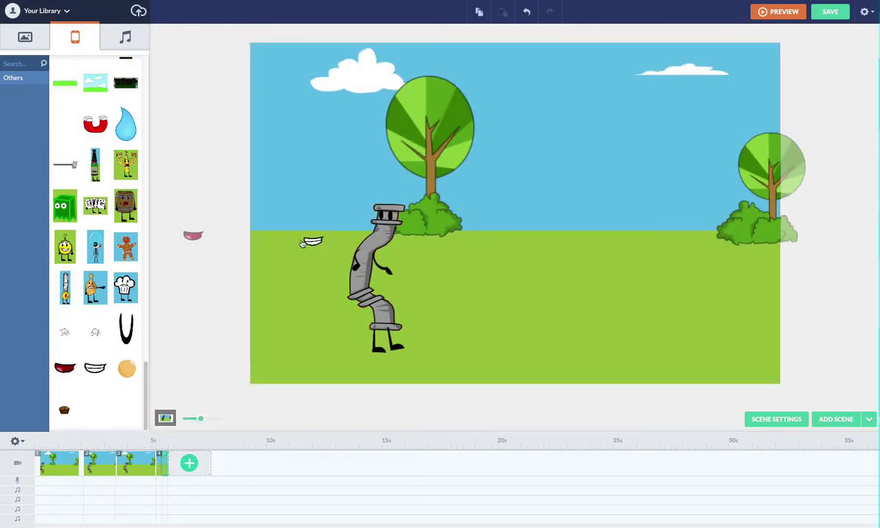
Replace the pipe's toothy grin in the fifth scene with the open red mouth, parking the grin off the stage.
{"action": "left_click", "coordinate": [187, 200]}
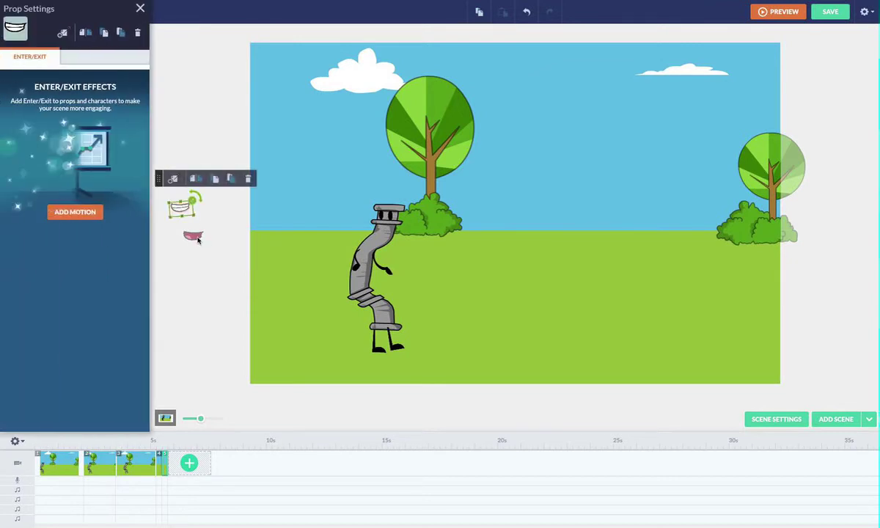
{"action": "left_click_drag", "start_coordinate": [192, 235], "coordinate": [372, 242]}
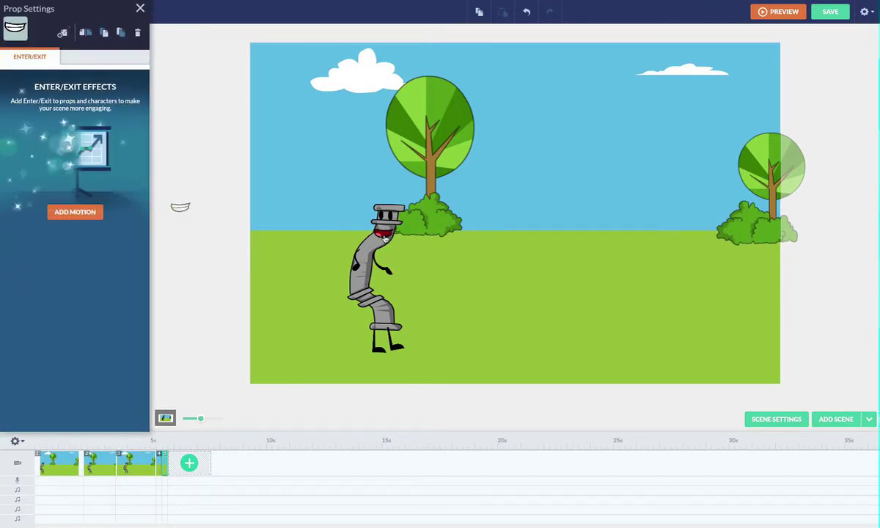
{"action": "left_click", "coordinate": [196, 252]}
Add a very short sixth scene and swap the pipe's red mouth for the toothy grin, parking the red mouth off the stage.
{"action": "left_click", "coordinate": [188, 461]}
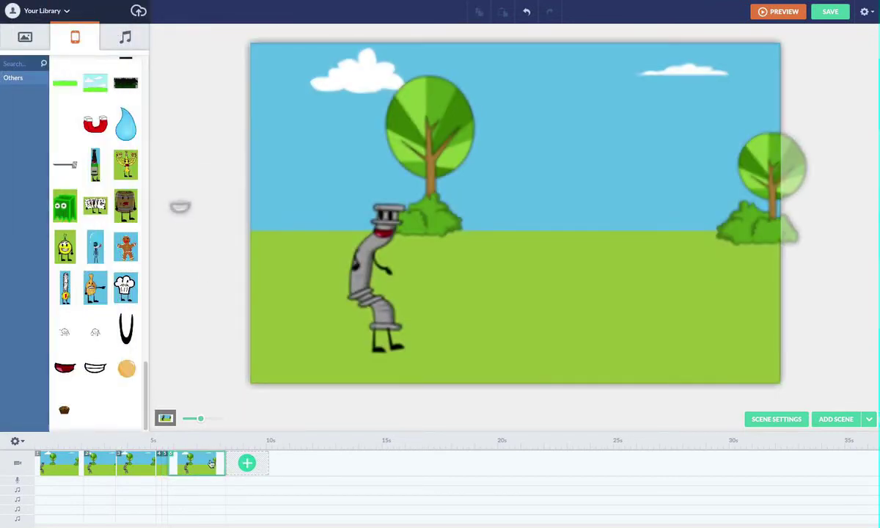
{"action": "left_click_drag", "start_coordinate": [224, 460], "coordinate": [174, 459]}
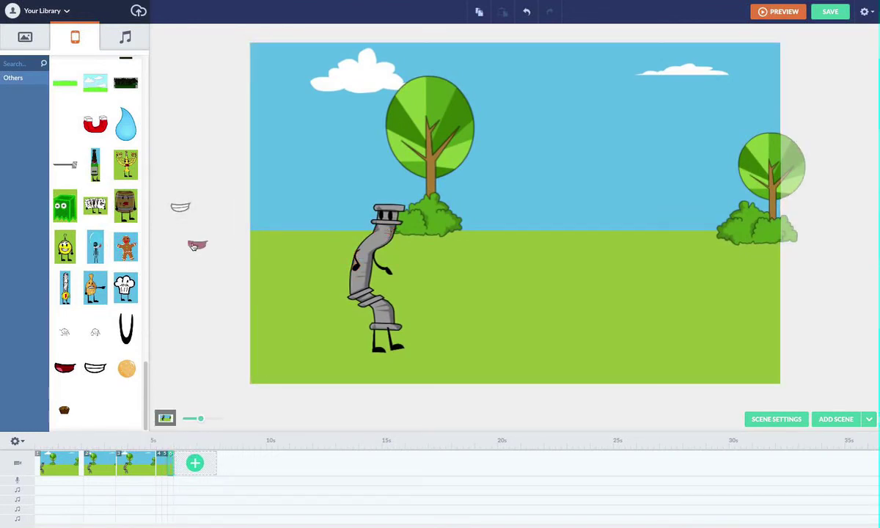
{"action": "left_click", "coordinate": [160, 244]}
{"action": "left_click", "coordinate": [181, 207]}
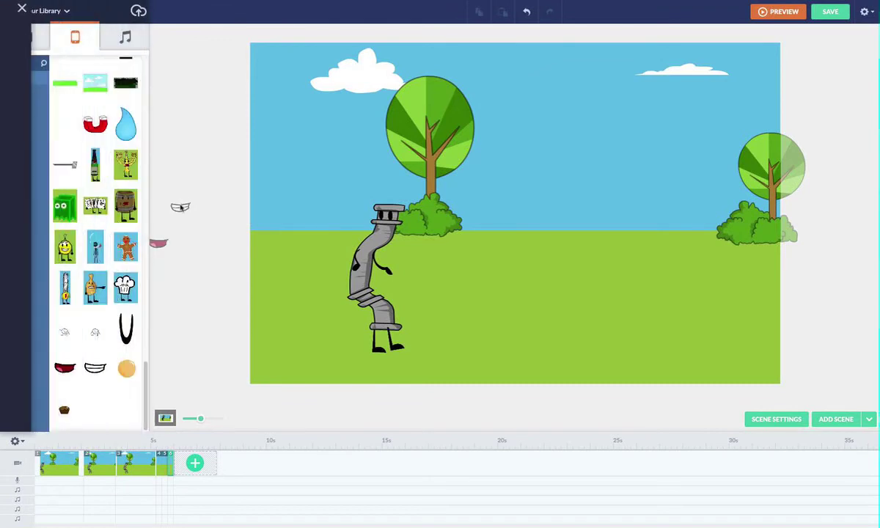
{"action": "left_click_drag", "start_coordinate": [181, 210], "coordinate": [188, 212]}
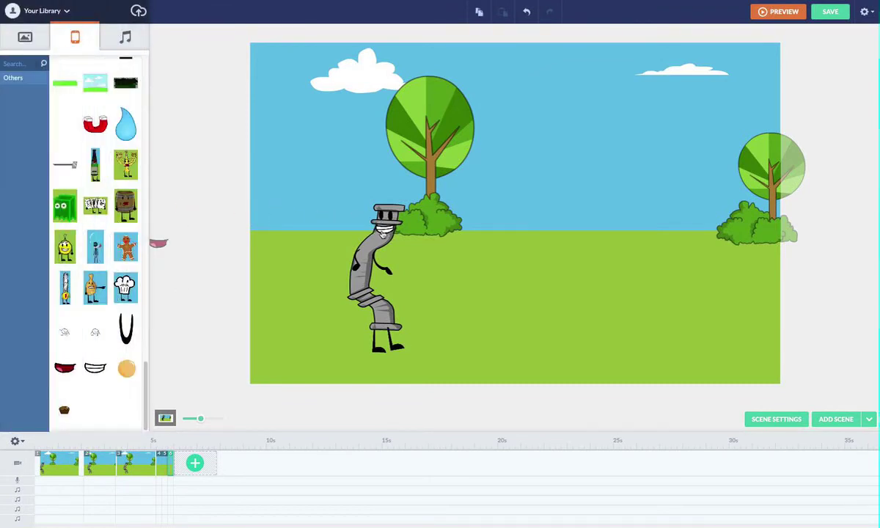
{"action": "left_click", "coordinate": [383, 230]}
{"action": "left_click", "coordinate": [185, 198]}
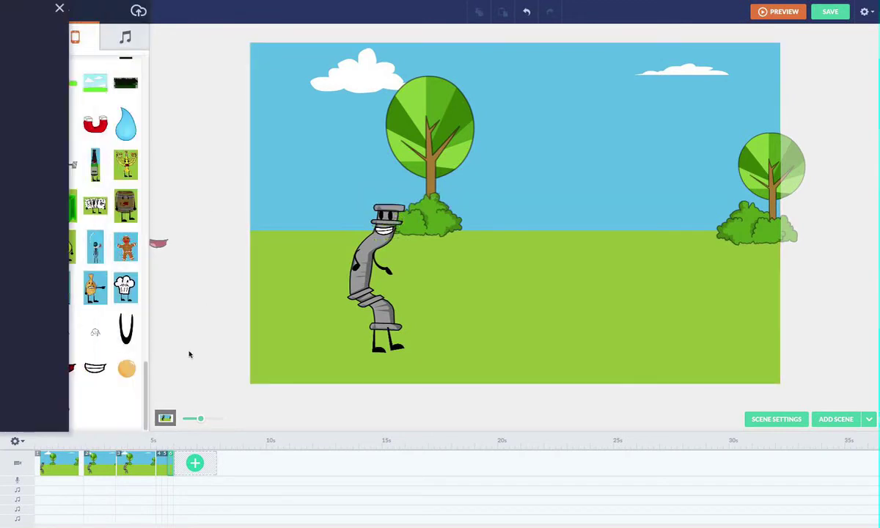
Add a very short seventh scene and swap the pipe's grin for the open red mouth, parking the grin off the stage.
{"action": "left_click", "coordinate": [184, 467]}
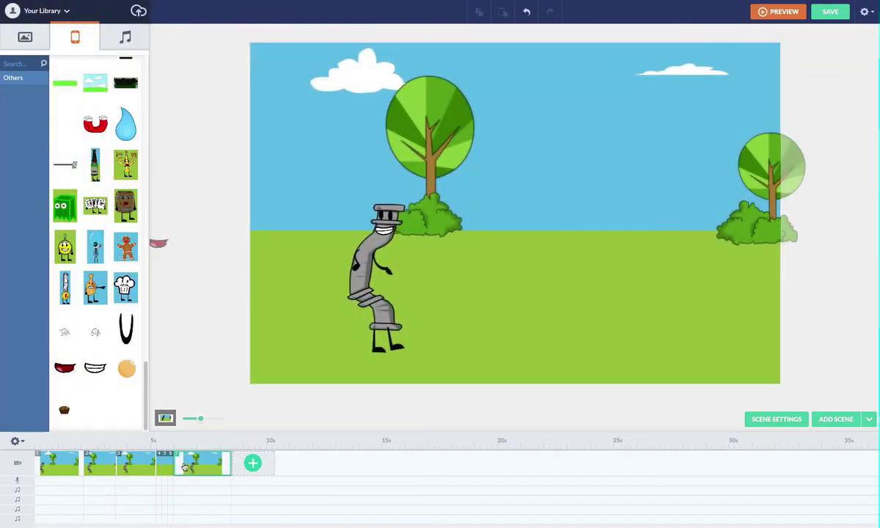
{"action": "left_click_drag", "start_coordinate": [230, 460], "coordinate": [178, 460]}
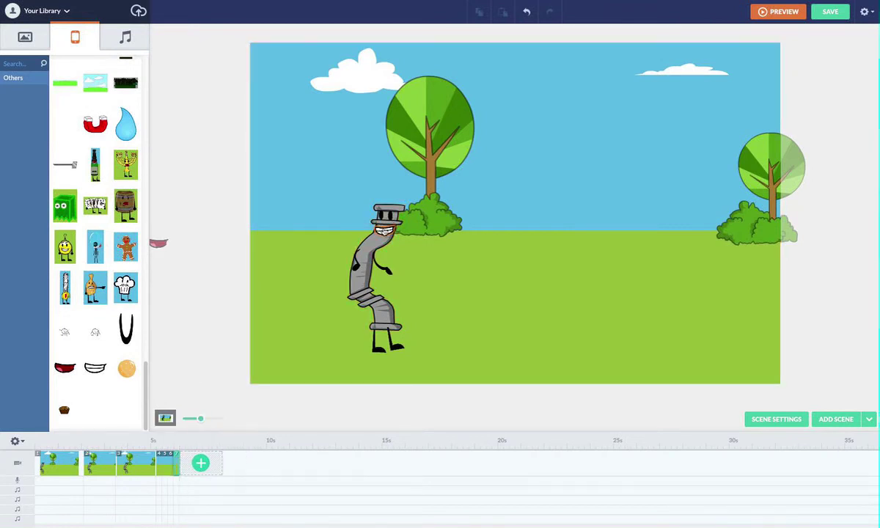
{"action": "left_click", "coordinate": [188, 182]}
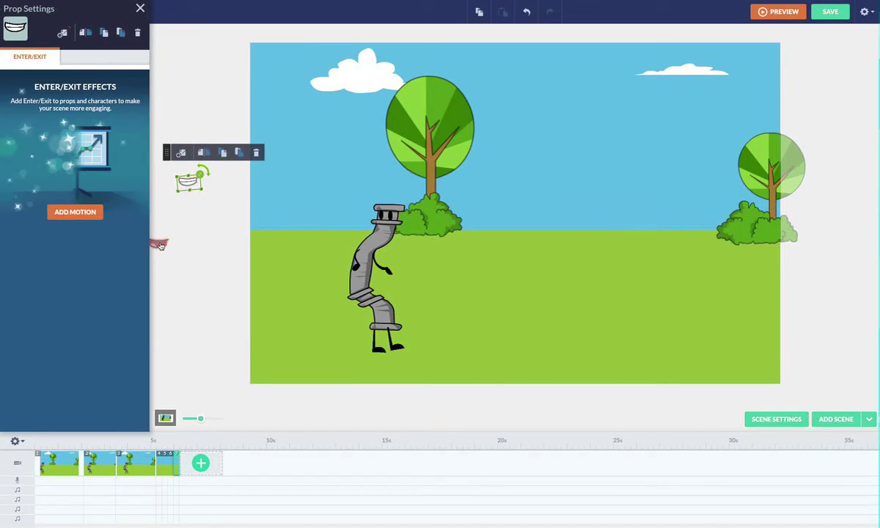
{"action": "left_click_drag", "start_coordinate": [160, 243], "coordinate": [385, 234]}
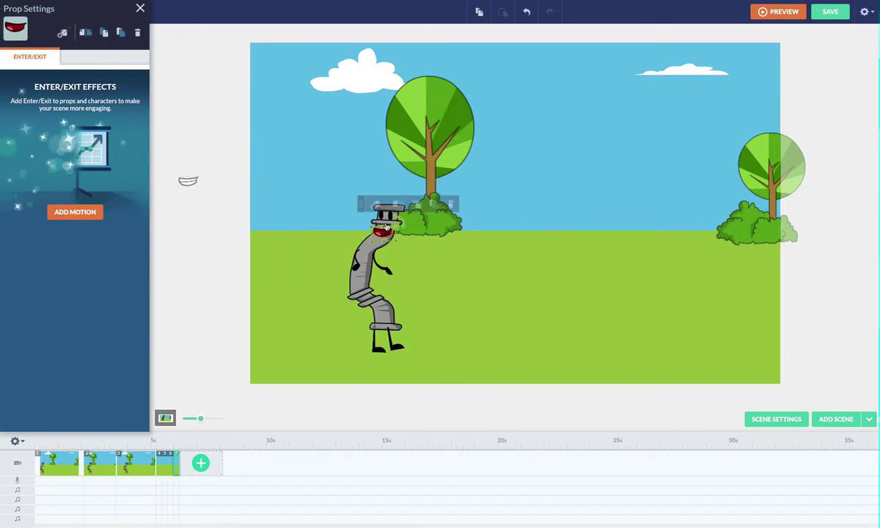
Give the red mouth a motion path that ends in place on the pipe's face, and lengthen the seventh scene slightly.
{"action": "left_click", "coordinate": [377, 204]}
{"action": "left_click_drag", "start_coordinate": [492, 241], "coordinate": [401, 238]}
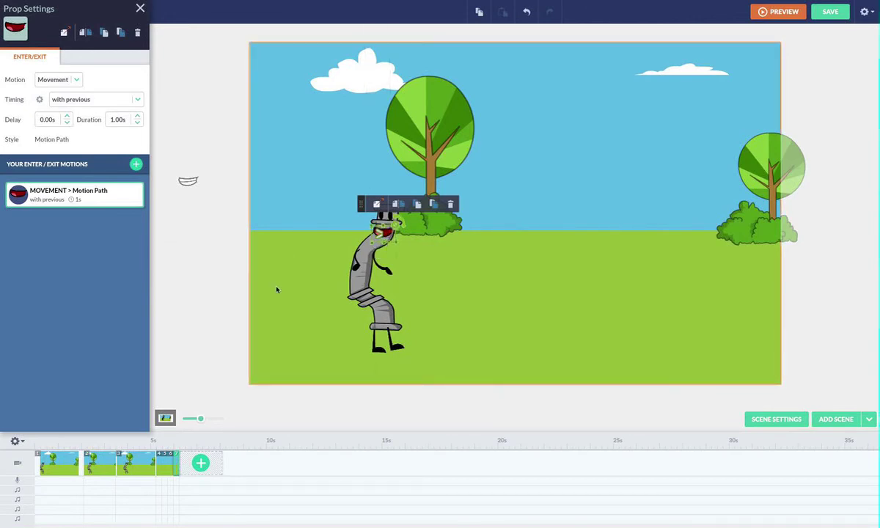
{"action": "left_click_drag", "start_coordinate": [177, 462], "coordinate": [180, 463]}
Add an eighth scene, shorten it by about half, and swap the pipe's red mouth back to the toothy grin.
{"action": "left_click", "coordinate": [203, 463]}
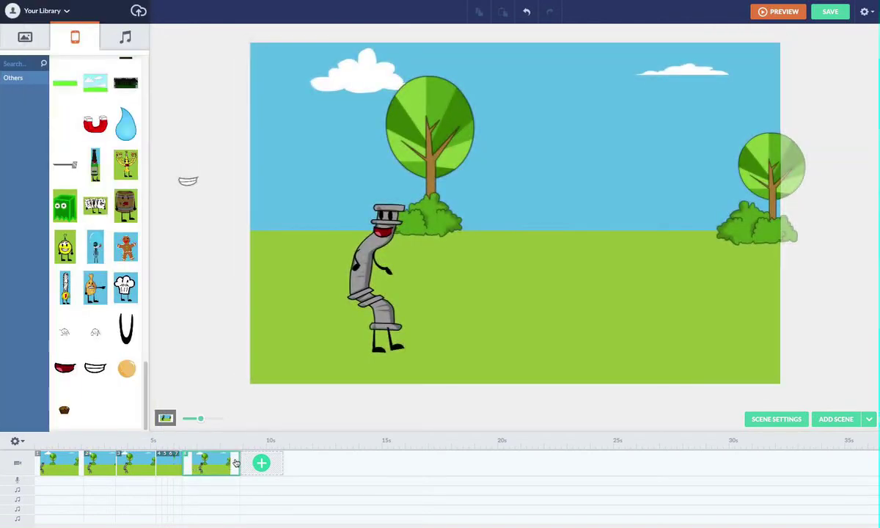
{"action": "left_click_drag", "start_coordinate": [236, 456], "coordinate": [209, 456]}
{"action": "left_click_drag", "start_coordinate": [383, 233], "coordinate": [186, 236]}
{"action": "left_click_drag", "start_coordinate": [192, 181], "coordinate": [388, 233]}
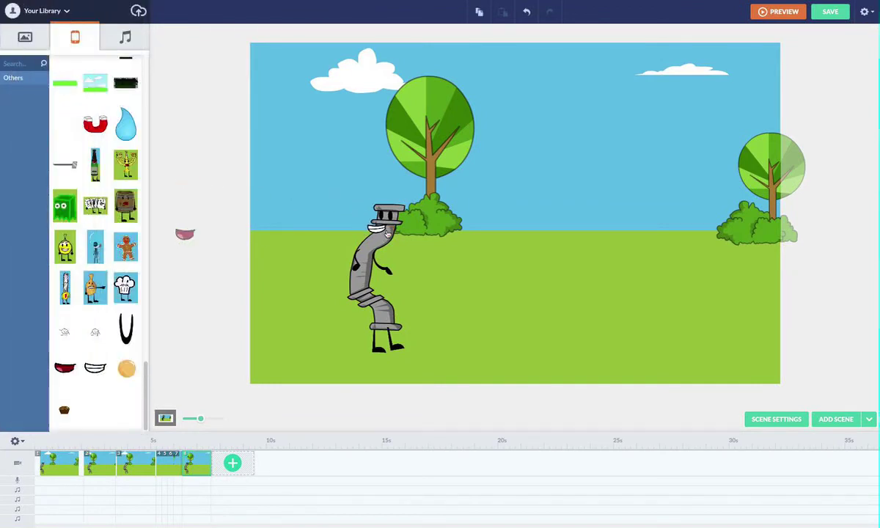
{"action": "left_click", "coordinate": [185, 149]}
{"action": "left_click_drag", "start_coordinate": [146, 390], "coordinate": [147, 327]}
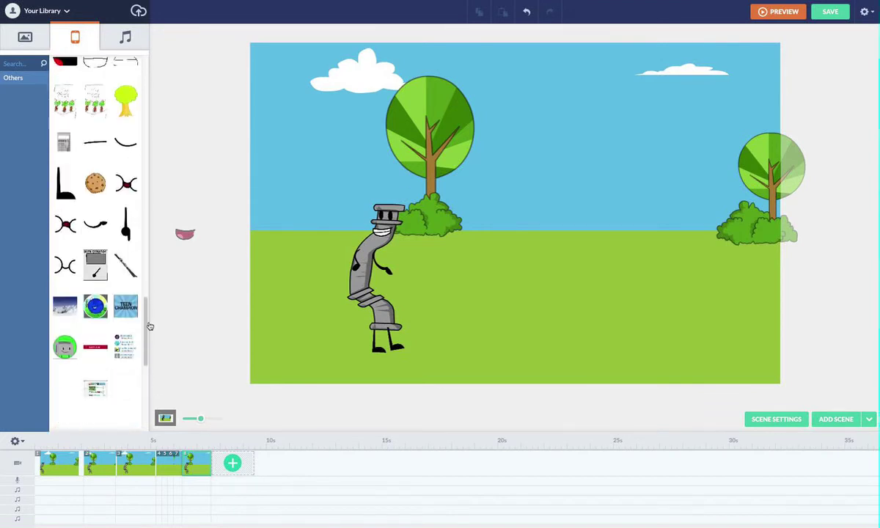
{"action": "left_click", "coordinate": [132, 270]}
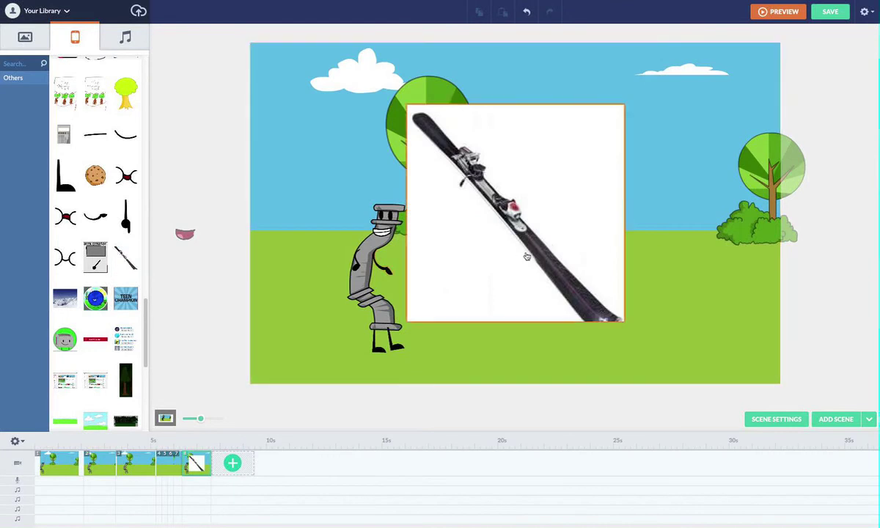
{"action": "left_click", "coordinate": [523, 252]}
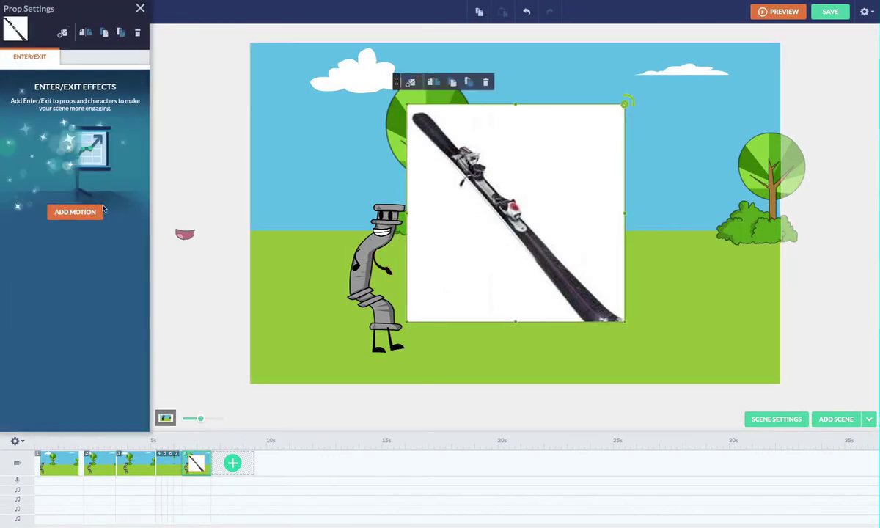
{"action": "key", "text": "Delete"}
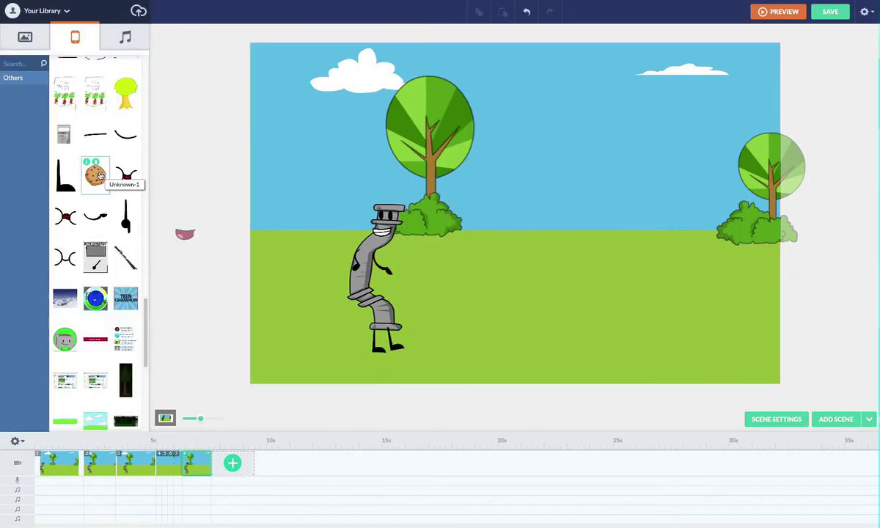
{"action": "scroll", "coordinate": [145, 321], "scroll_direction": "down", "scroll_amount": 5}
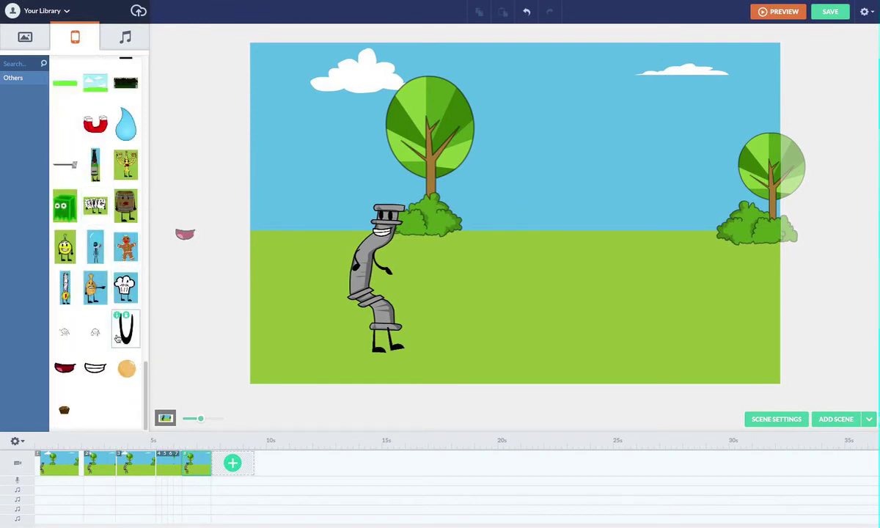
{"action": "left_click_drag", "start_coordinate": [145, 372], "coordinate": [144, 37]}
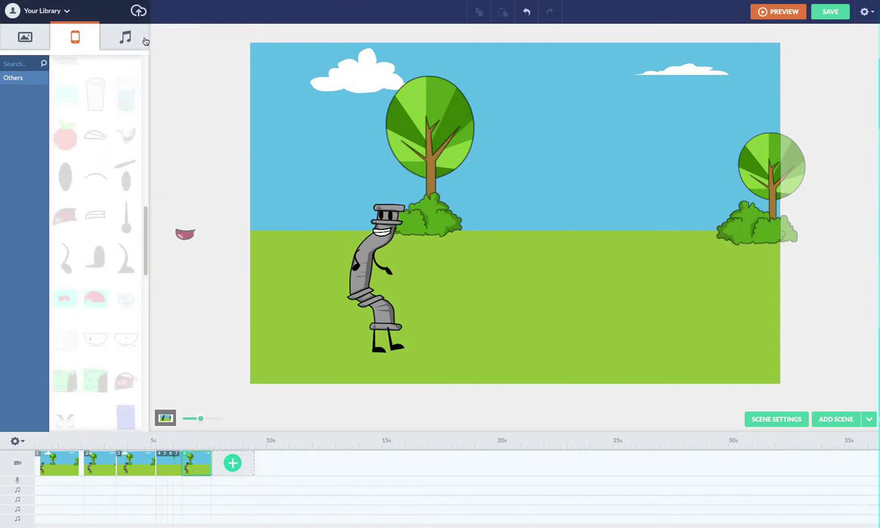
{"action": "left_click", "coordinate": [64, 76]}
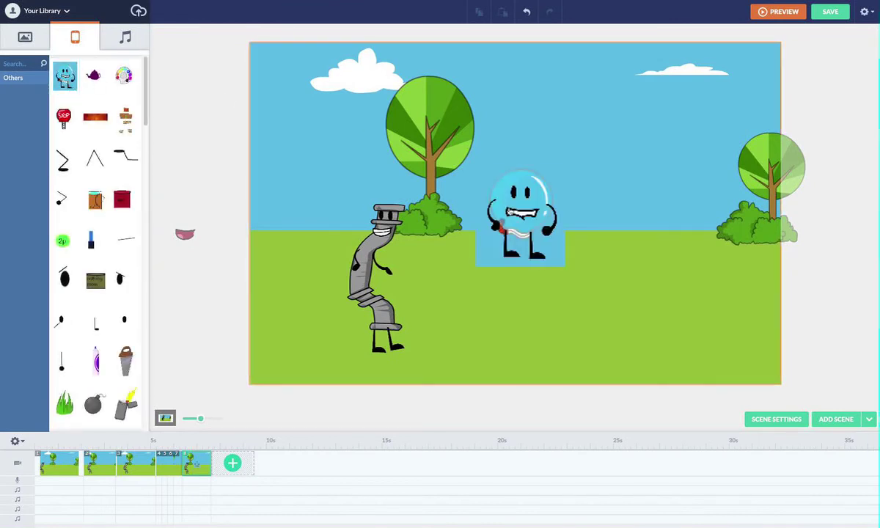
{"action": "left_click_drag", "start_coordinate": [568, 268], "coordinate": [577, 279]}
{"action": "left_click_drag", "start_coordinate": [506, 228], "coordinate": [522, 153]}
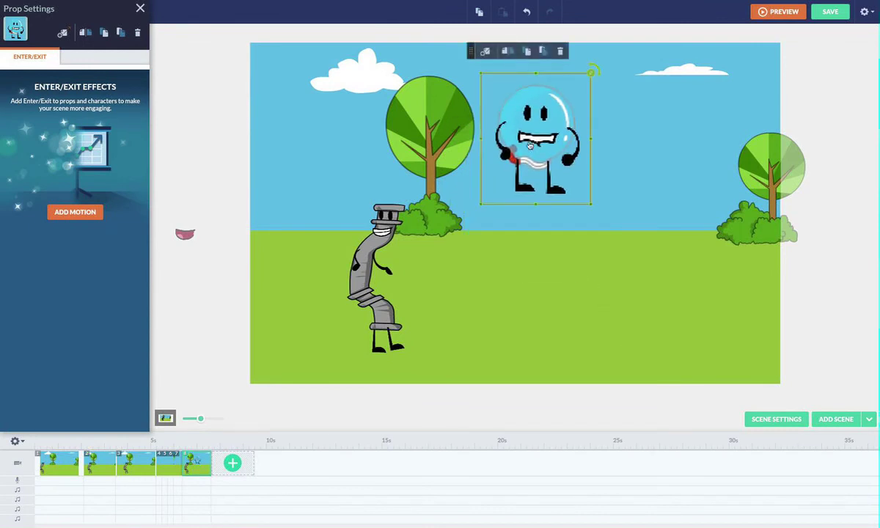
{"action": "key", "text": "Delete"}
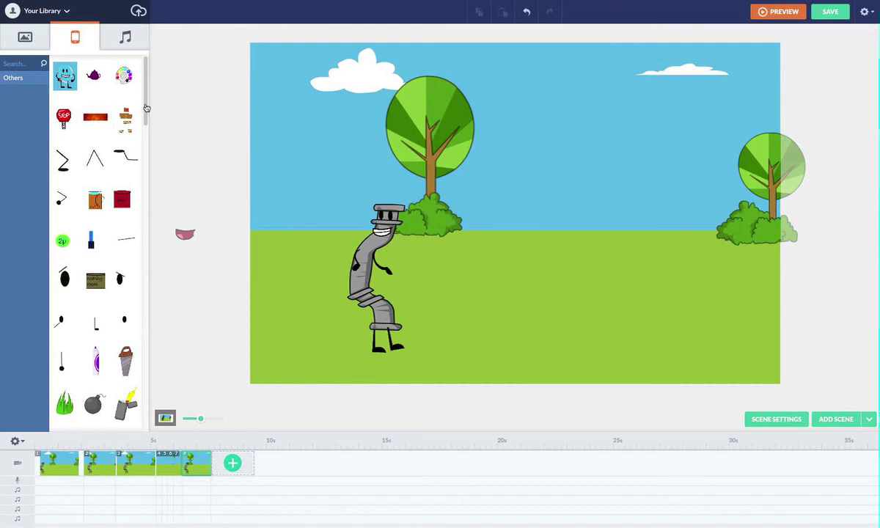
Add the bomb prop to the eighth scene, shrink it, and place it on the grass in front of the far bush.
{"action": "left_click_drag", "start_coordinate": [146, 108], "coordinate": [147, 140]}
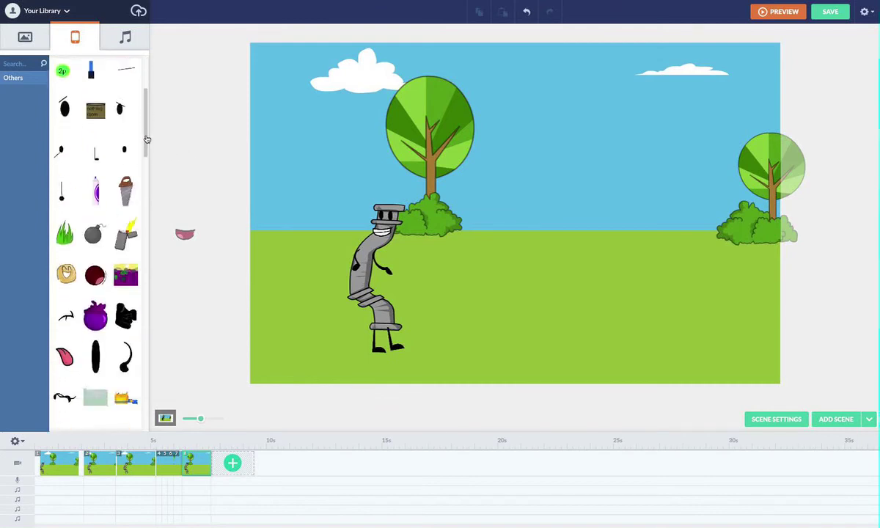
{"action": "left_click", "coordinate": [93, 233]}
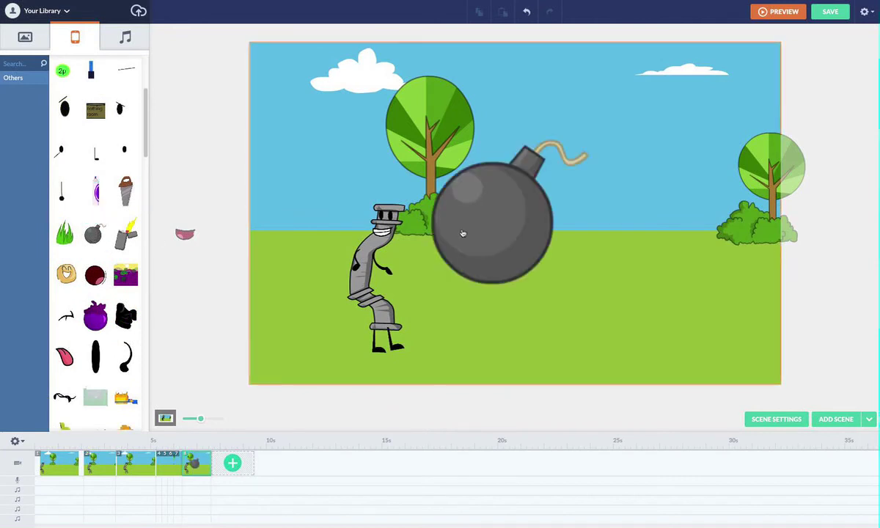
{"action": "left_click_drag", "start_coordinate": [597, 291], "coordinate": [566, 264]}
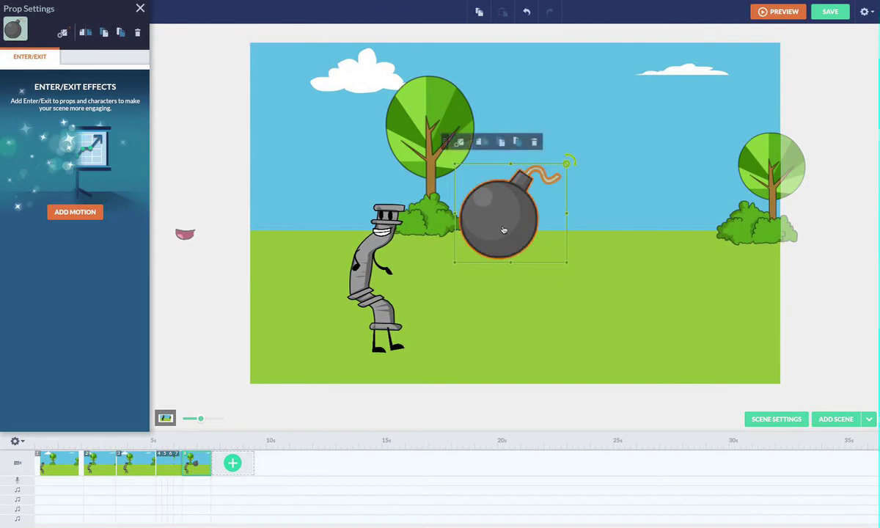
{"action": "left_click_drag", "start_coordinate": [471, 216], "coordinate": [678, 285]}
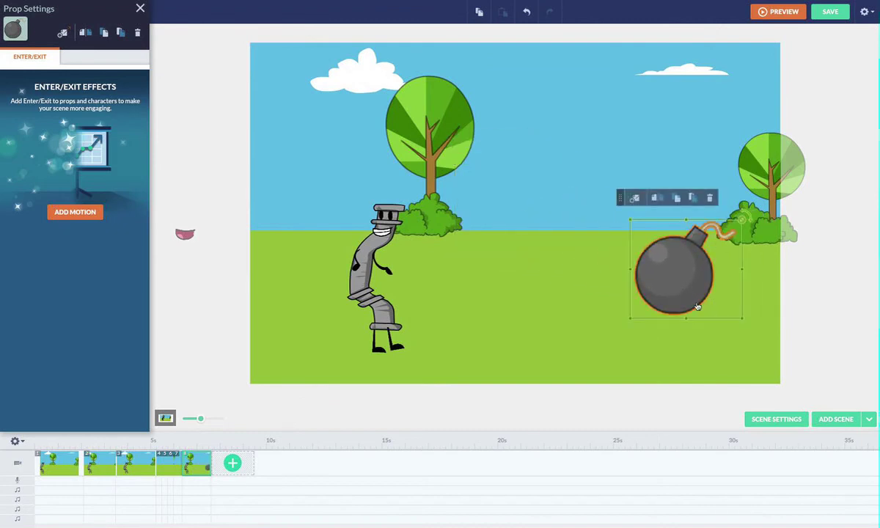
{"action": "left_click_drag", "start_coordinate": [743, 320], "coordinate": [730, 319]}
{"action": "left_click", "coordinate": [176, 108]}
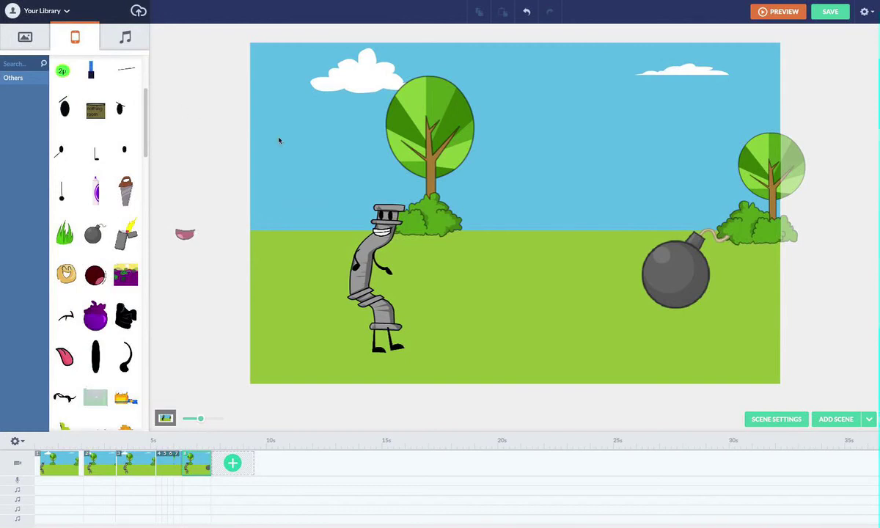
Shift the bush and tree behind the pipe a little toward the bomb, keeping the trunk behind the bush.
{"action": "left_click_drag", "start_coordinate": [429, 220], "coordinate": [461, 220]}
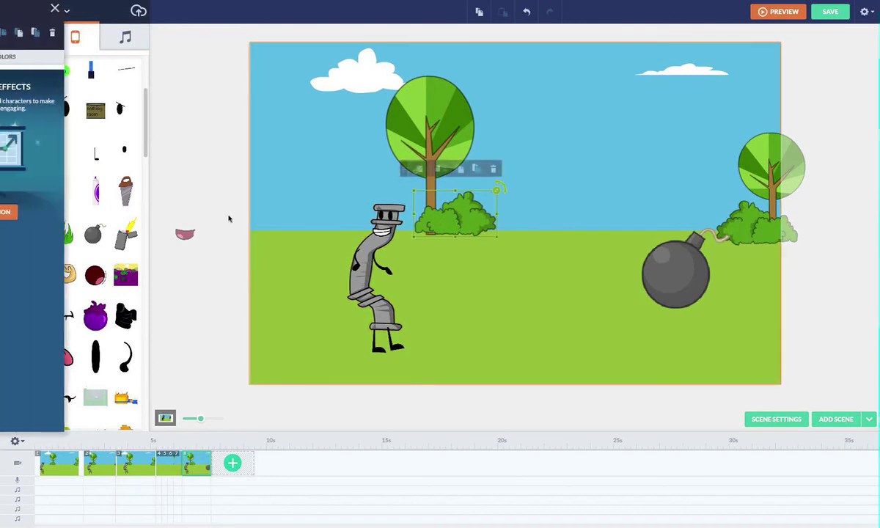
{"action": "left_click", "coordinate": [229, 219]}
{"action": "left_click_drag", "start_coordinate": [328, 198], "coordinate": [399, 350]}
{"action": "left_click", "coordinate": [310, 177]}
{"action": "left_click_drag", "start_coordinate": [453, 122], "coordinate": [493, 113]}
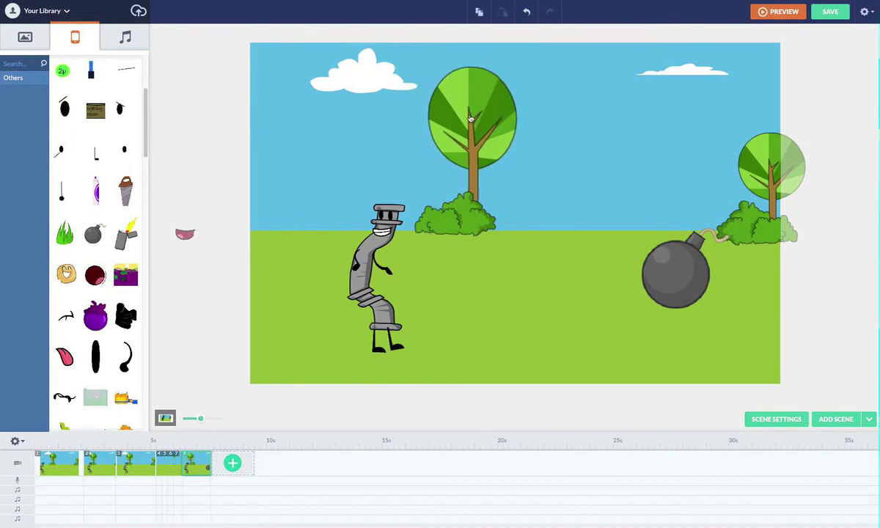
{"action": "left_click", "coordinate": [185, 202]}
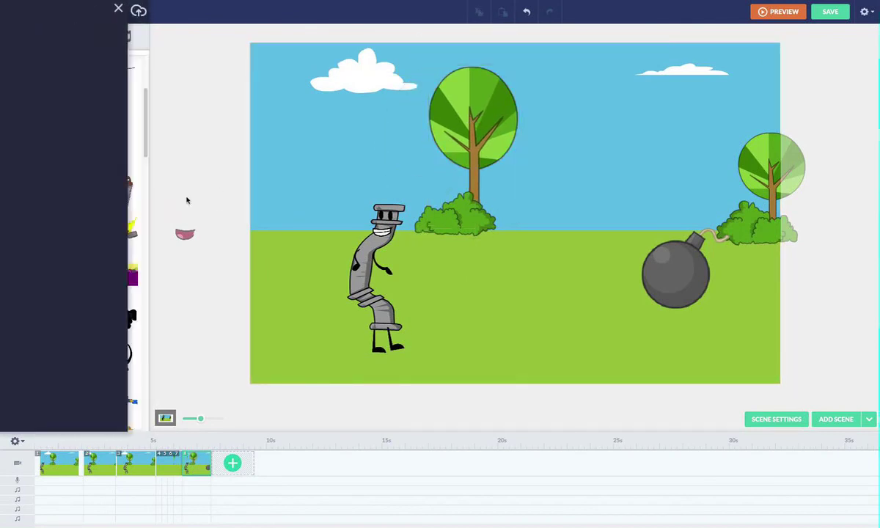
Shift the bush beneath the large tree toward the bomb, and give the whole pipe character an upward motion path of about 75 px.
{"action": "left_click_drag", "start_coordinate": [442, 226], "coordinate": [470, 228]}
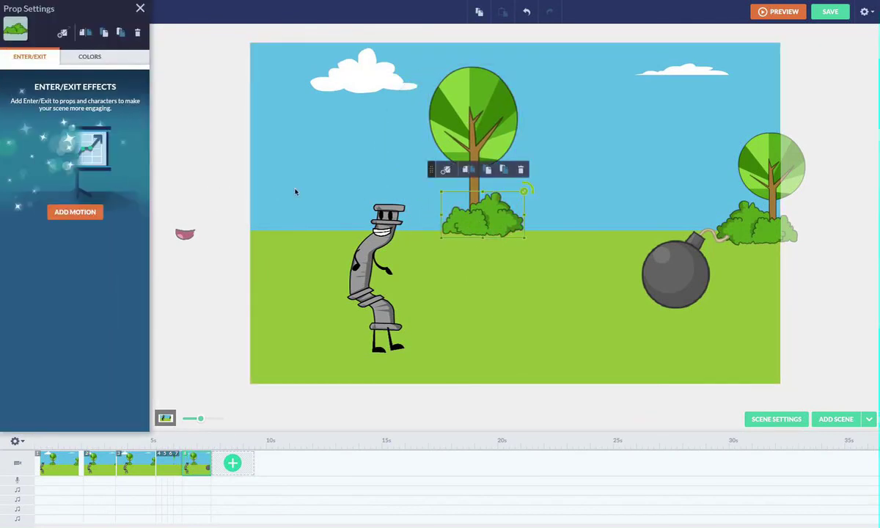
{"action": "left_click_drag", "start_coordinate": [320, 197], "coordinate": [409, 350]}
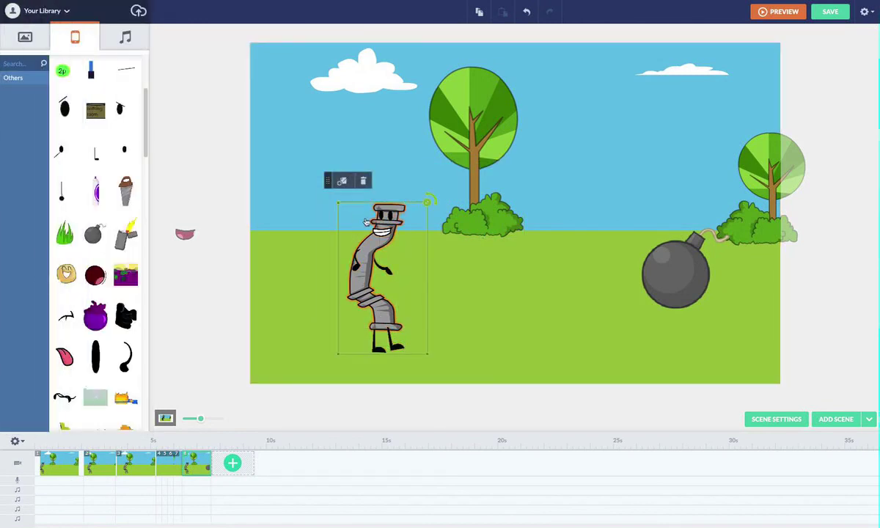
{"action": "left_click", "coordinate": [344, 181]}
{"action": "left_click_drag", "start_coordinate": [440, 232], "coordinate": [382, 177]}
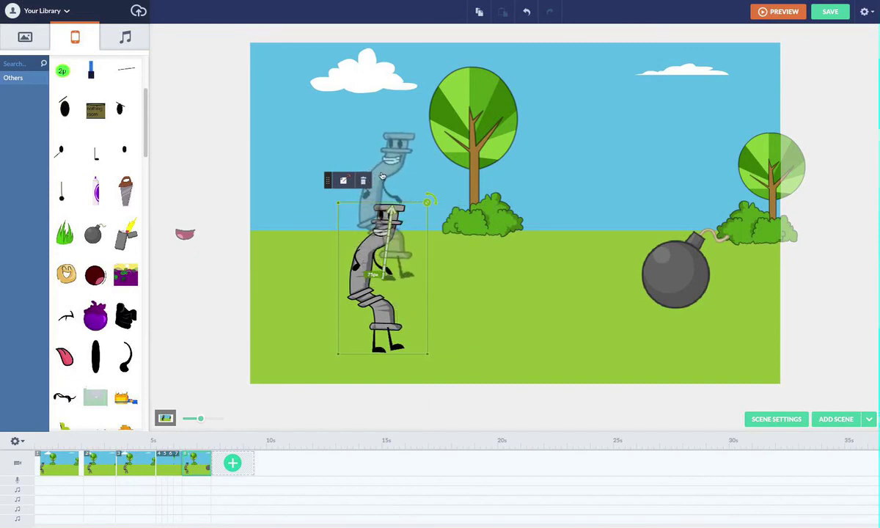
Add a ninth scene and shorten it to roughly a third of its default length.
{"action": "left_click", "coordinate": [232, 462]}
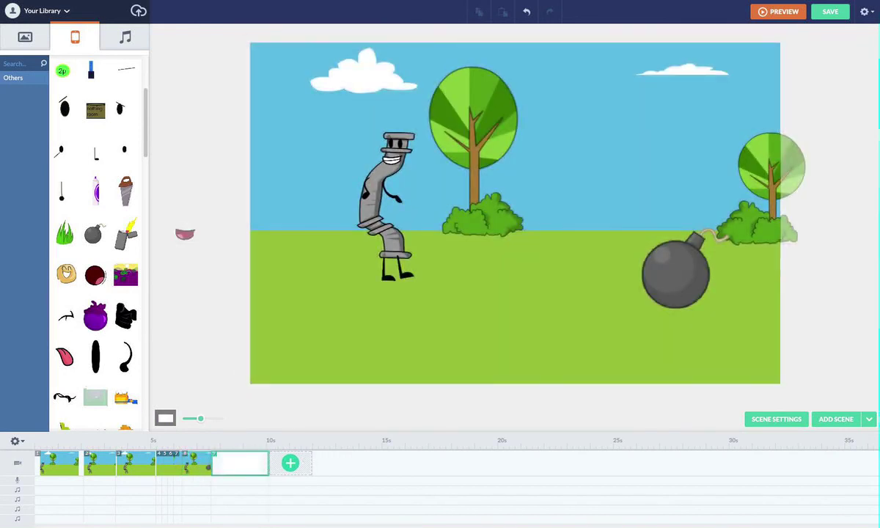
{"action": "left_click_drag", "start_coordinate": [268, 458], "coordinate": [231, 462]}
Give both of the pipe's legs in-place motion paths that swing them outward into a mid-air stride.
{"action": "left_click", "coordinate": [403, 262]}
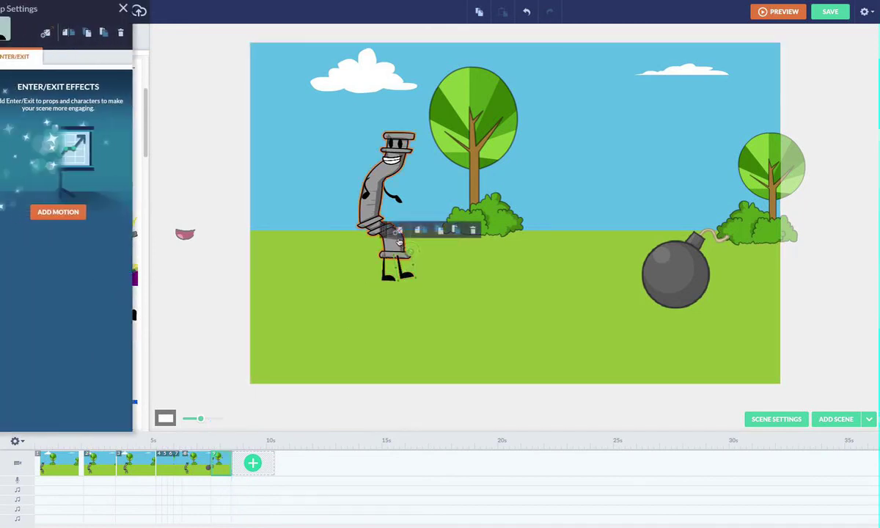
{"action": "left_click", "coordinate": [400, 230]}
{"action": "left_click_drag", "start_coordinate": [496, 266], "coordinate": [418, 273]}
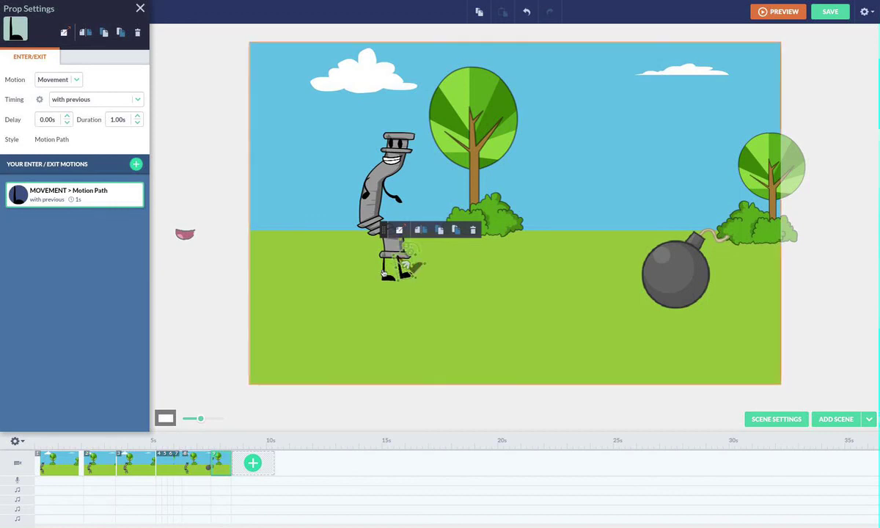
{"action": "left_click", "coordinate": [394, 254]}
{"action": "left_click_drag", "start_coordinate": [394, 253], "coordinate": [478, 273]}
{"action": "key", "text": "ctrl+z"}
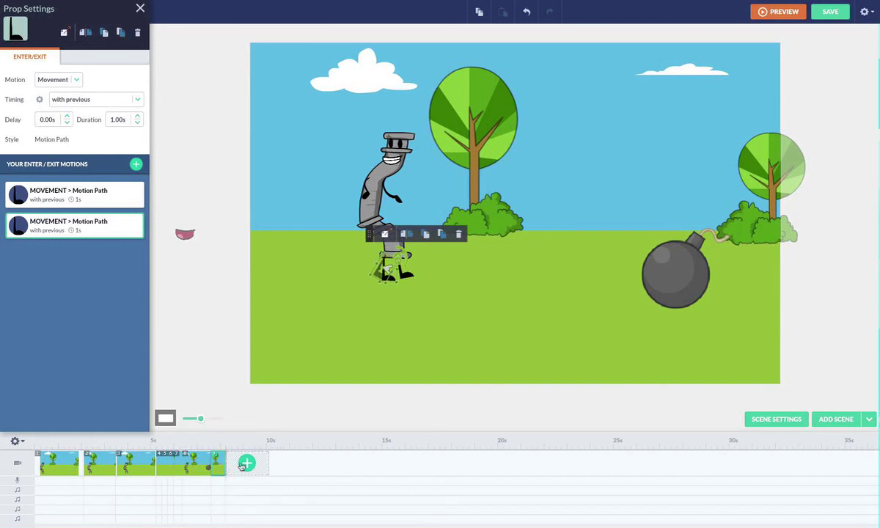
Add a tenth scene lasting 0.88 seconds, with a motion path that drops the whole pipe about 61 px back onto the grass.
{"action": "left_click", "coordinate": [239, 465]}
{"action": "left_click_drag", "start_coordinate": [332, 134], "coordinate": [418, 284]}
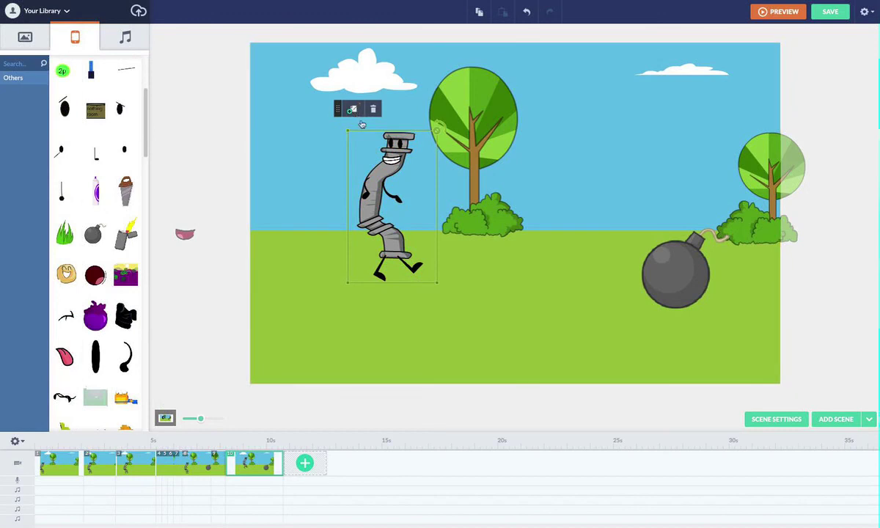
{"action": "left_click", "coordinate": [354, 110]}
{"action": "left_click_drag", "start_coordinate": [487, 192], "coordinate": [361, 244]}
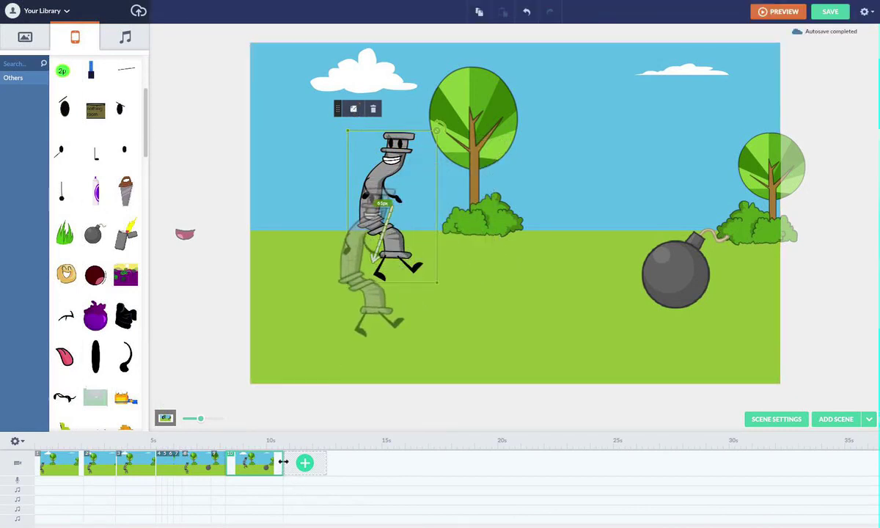
{"action": "left_click_drag", "start_coordinate": [283, 461], "coordinate": [245, 462]}
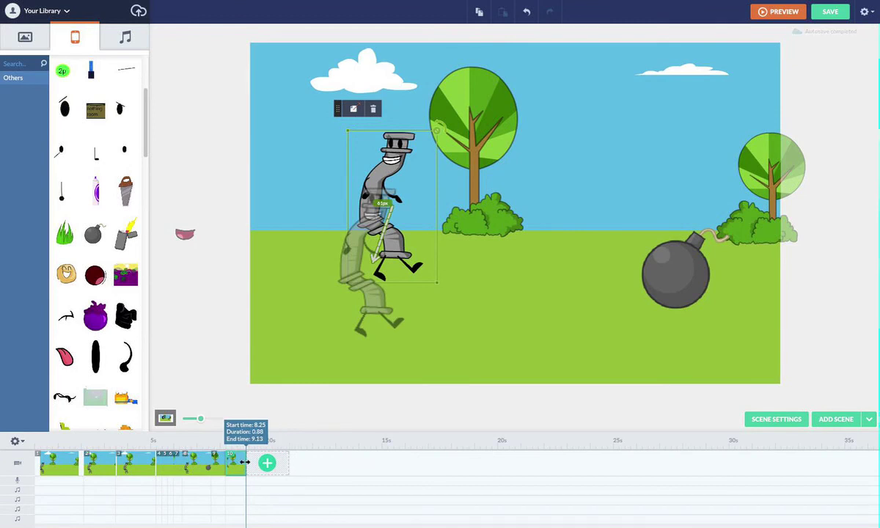
Delete the bomb from the eighth, ninth and tenth scenes.
{"action": "right_click", "coordinate": [197, 464]}
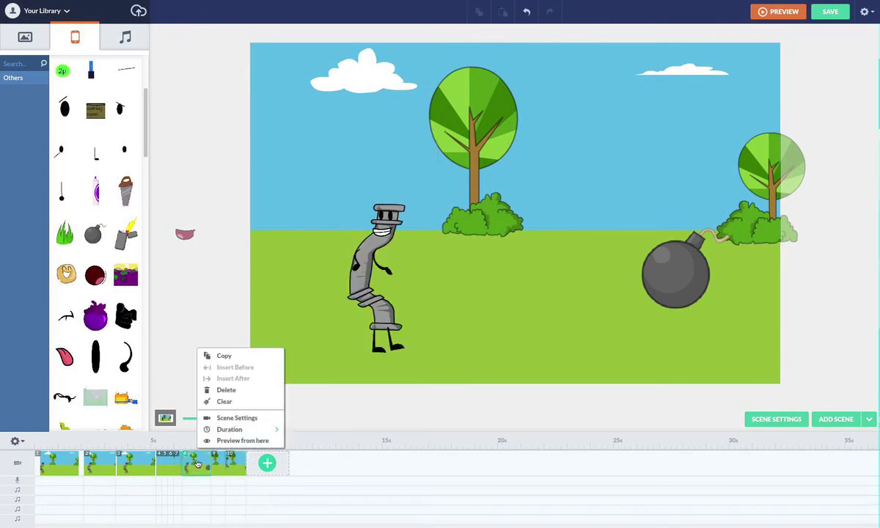
{"action": "double_click", "coordinate": [674, 271]}
{"action": "key", "text": "Delete"}
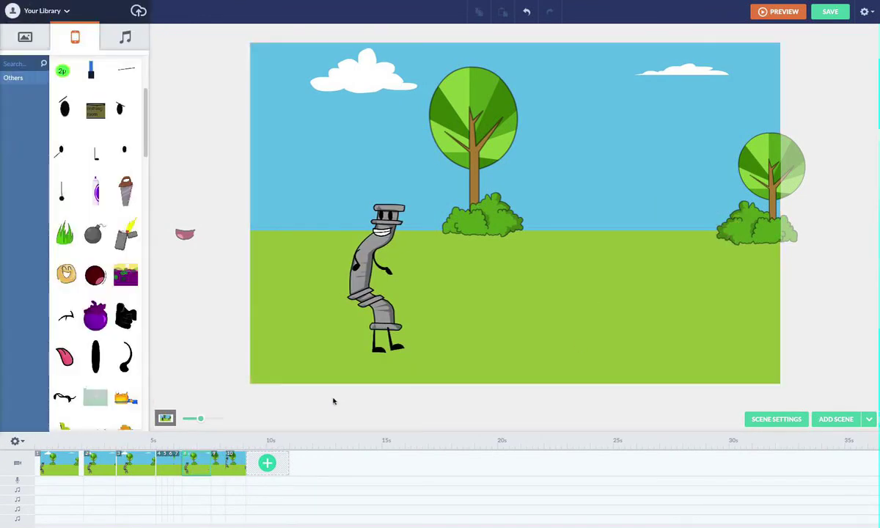
{"action": "right_click", "coordinate": [218, 465]}
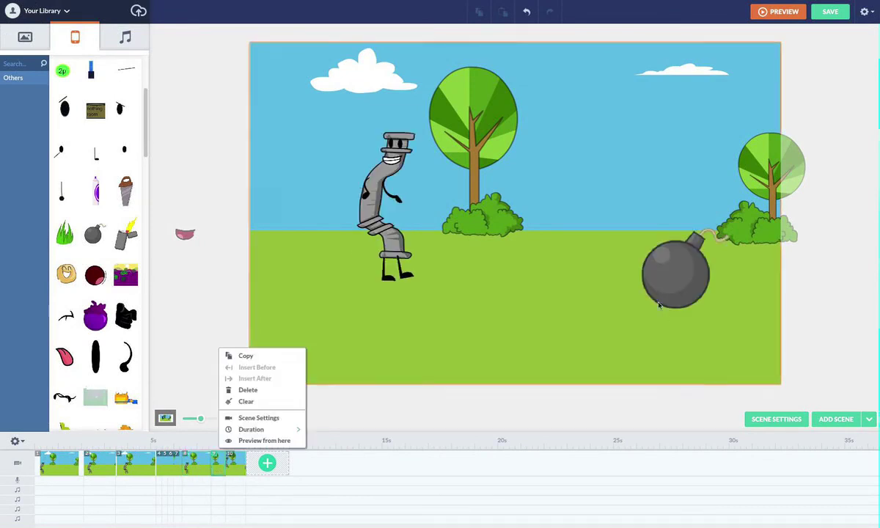
{"action": "double_click", "coordinate": [678, 274]}
{"action": "key", "text": "Delete"}
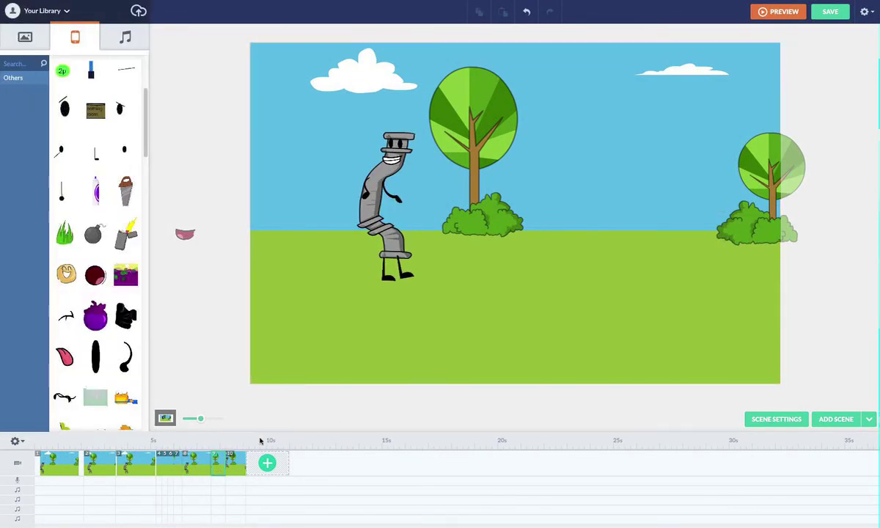
{"action": "right_click", "coordinate": [234, 464]}
{"action": "double_click", "coordinate": [674, 289]}
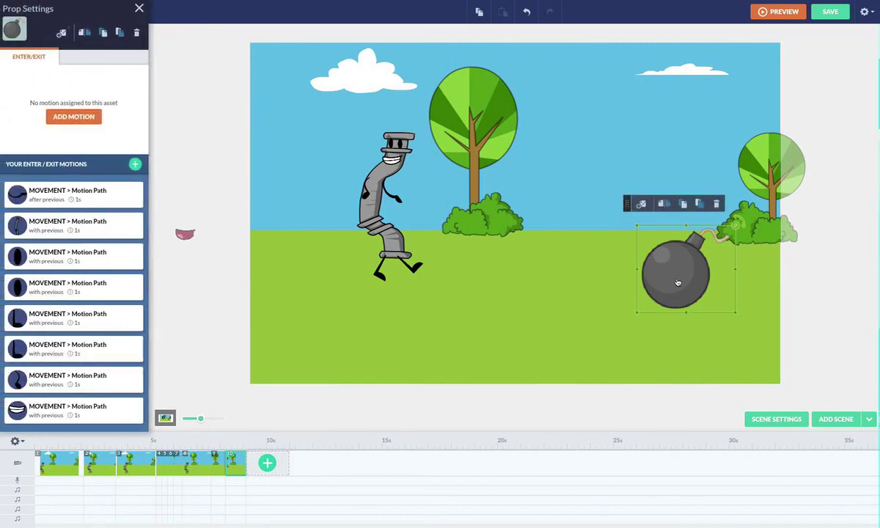
{"action": "key", "text": "Delete"}
Add an eleventh scene and give both of the pipe's legs motion paths that swing them back to a standing pose.
{"action": "left_click", "coordinate": [267, 461]}
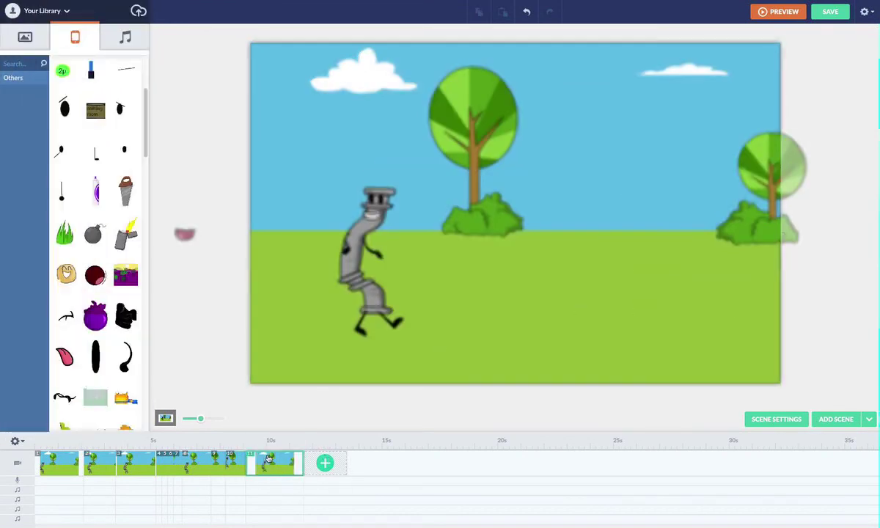
{"action": "double_click", "coordinate": [392, 323]}
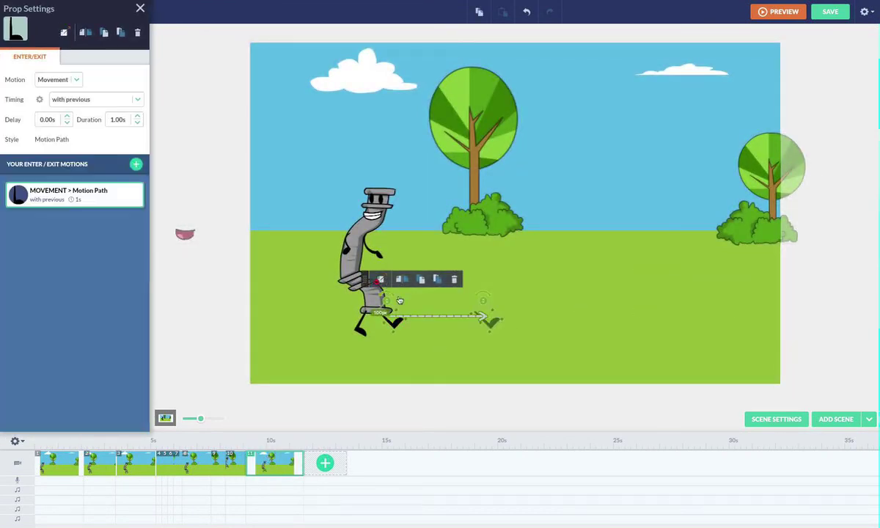
{"action": "left_click_drag", "start_coordinate": [488, 320], "coordinate": [392, 324]}
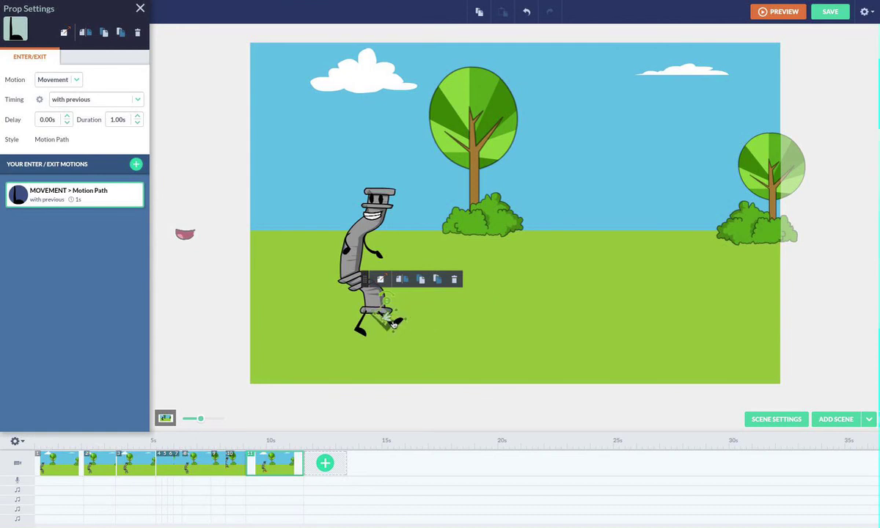
{"action": "left_click_drag", "start_coordinate": [397, 323], "coordinate": [348, 319]}
{"action": "left_click", "coordinate": [361, 329]}
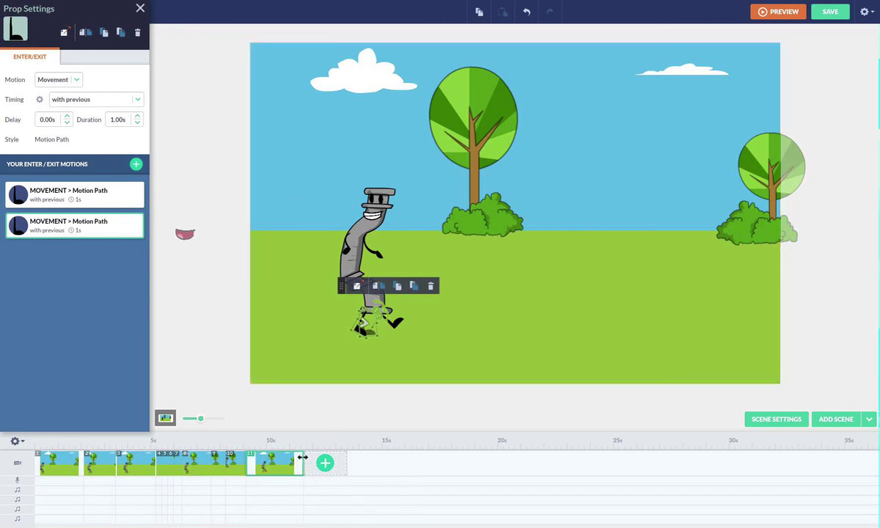
Shorten the eleventh scene by about half and add a twelfth scene after it.
{"action": "left_click_drag", "start_coordinate": [300, 457], "coordinate": [271, 457]}
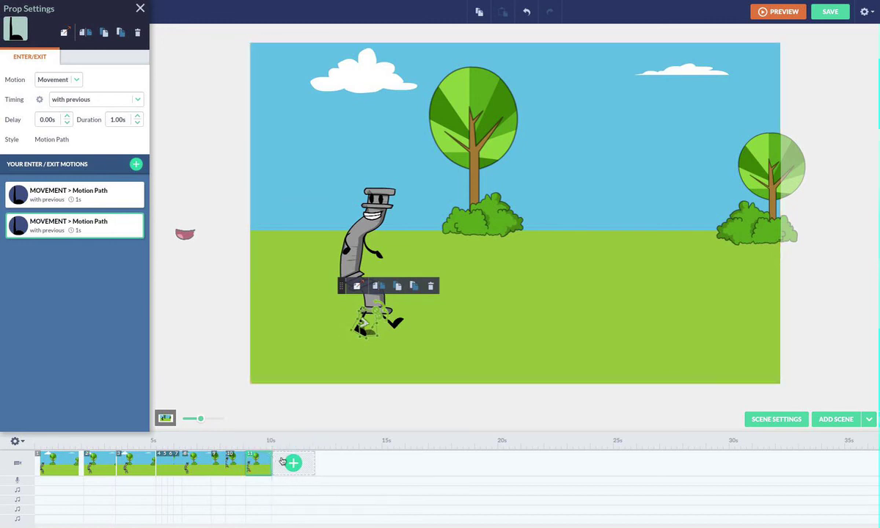
{"action": "left_click", "coordinate": [282, 461]}
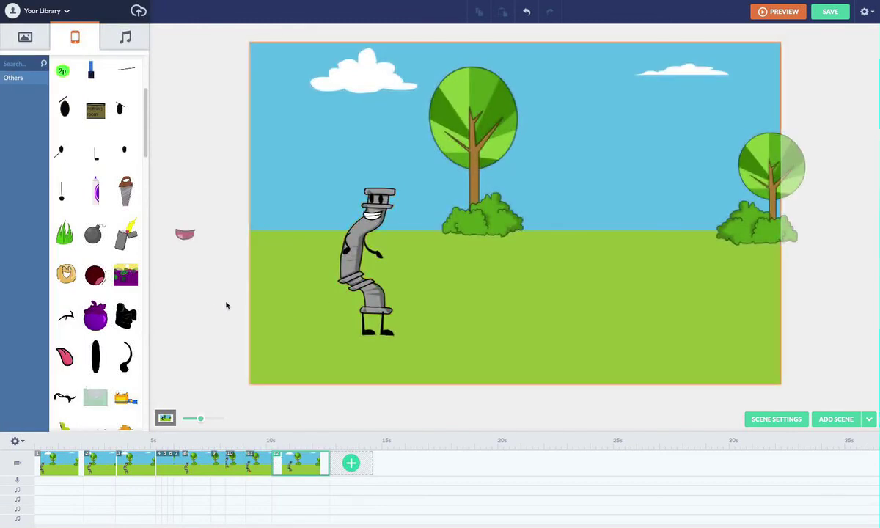